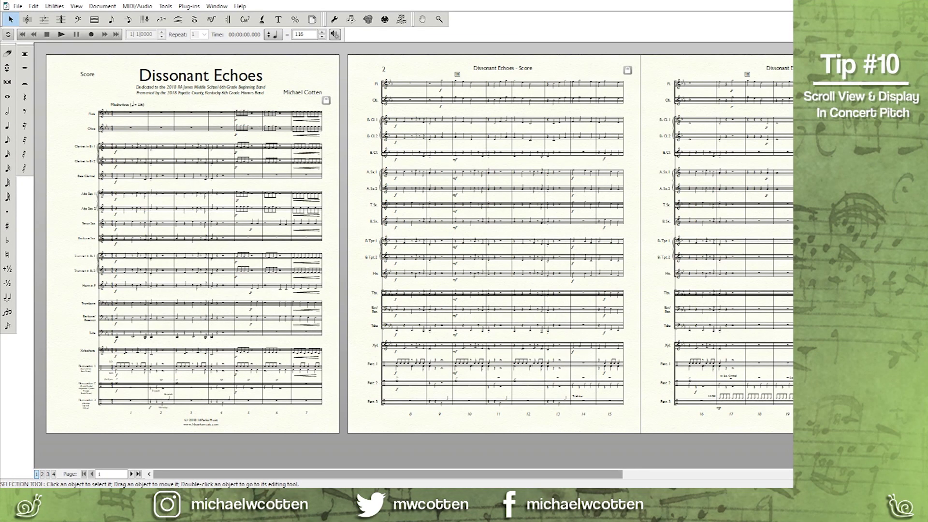
Switch the Dissonant Echoes score to Scroll View with Ctrl+E and scroll through the measures.
mouse_move(371, 474)
mouse_down()
mouse_move(490, 474)
mouse_move(371, 474)
mouse_up()
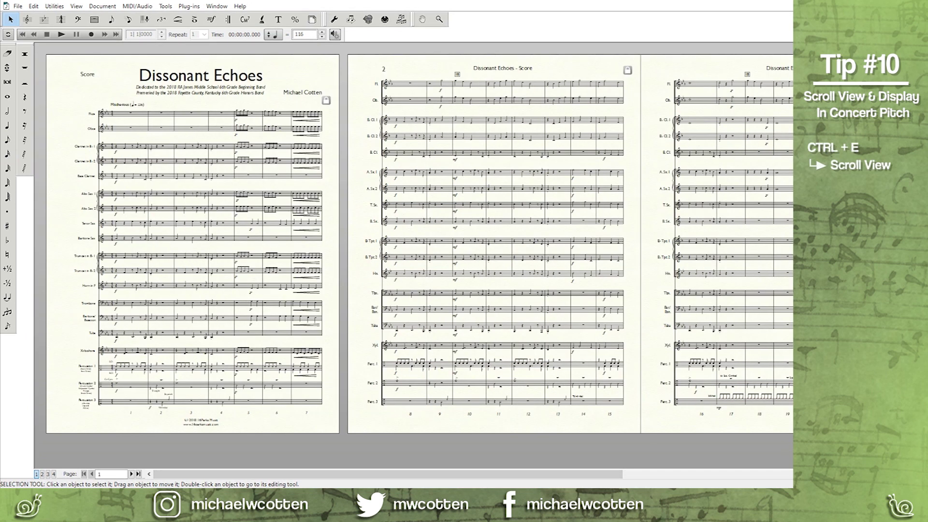
key(ctrl+e)
key(ctrl+e)
key(ctrl+e)
mouse_move(158, 474)
mouse_down()
mouse_move(258, 474)
mouse_move(157, 474)
mouse_up()
scroll(411, 261, down, 3)
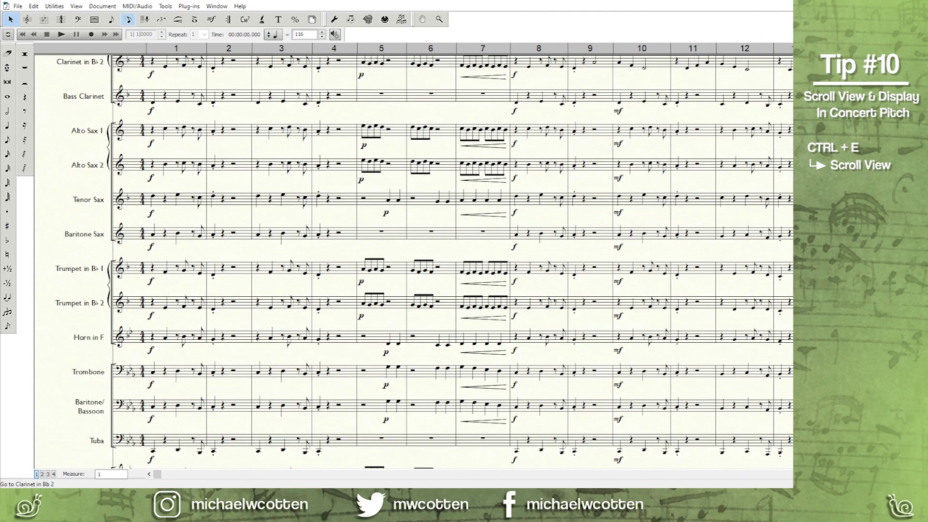
click(103, 6)
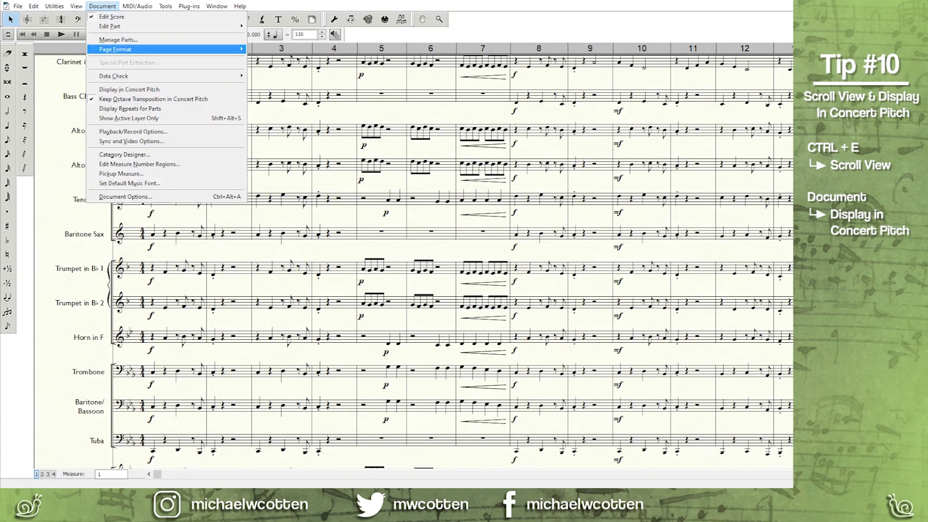
Display the score in concert pitch, select Alto Sax measures 1–4, then return to written pitch.
click(125, 90)
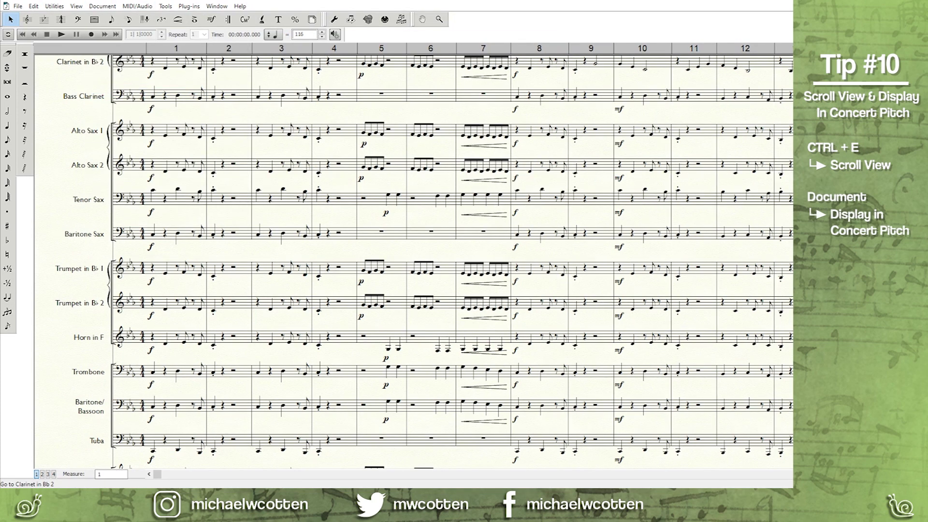
scroll(411, 261, up, 2)
drag(140, 197, 314, 261)
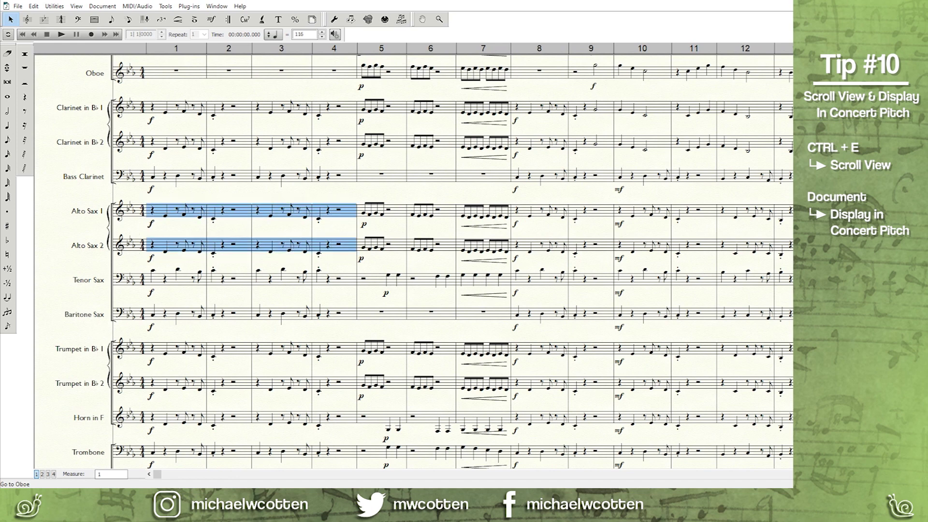
click(102, 6)
click(125, 90)
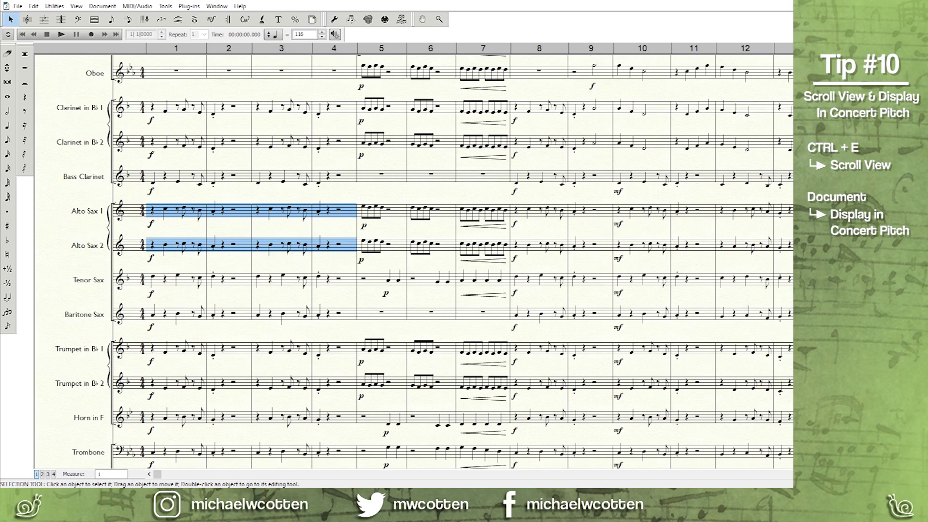
Turn concert pitch back on and enable Keep Octave Transposition in Concert Pitch.
click(102, 5)
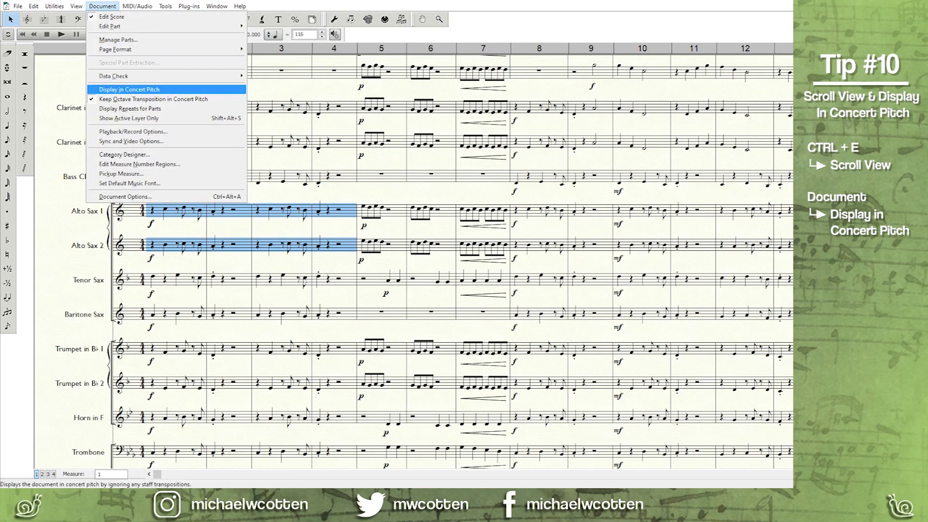
click(125, 89)
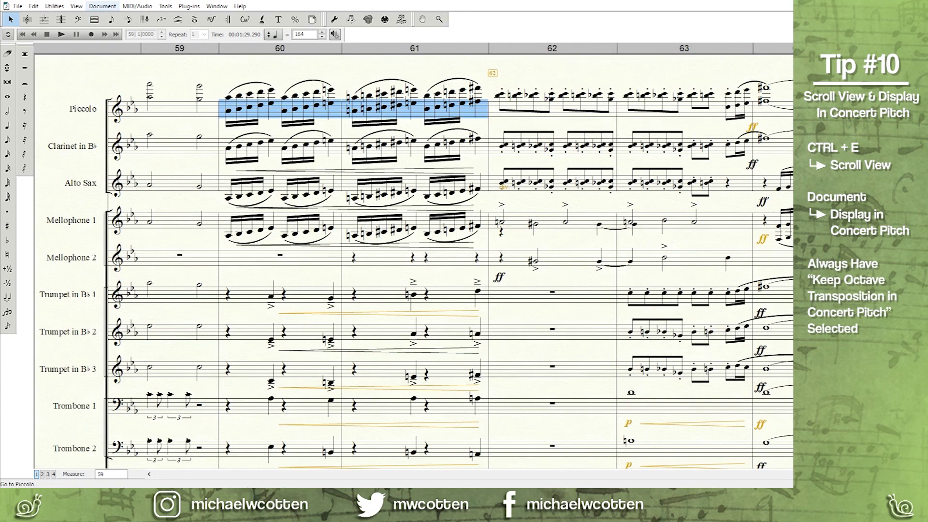
click(102, 6)
click(160, 99)
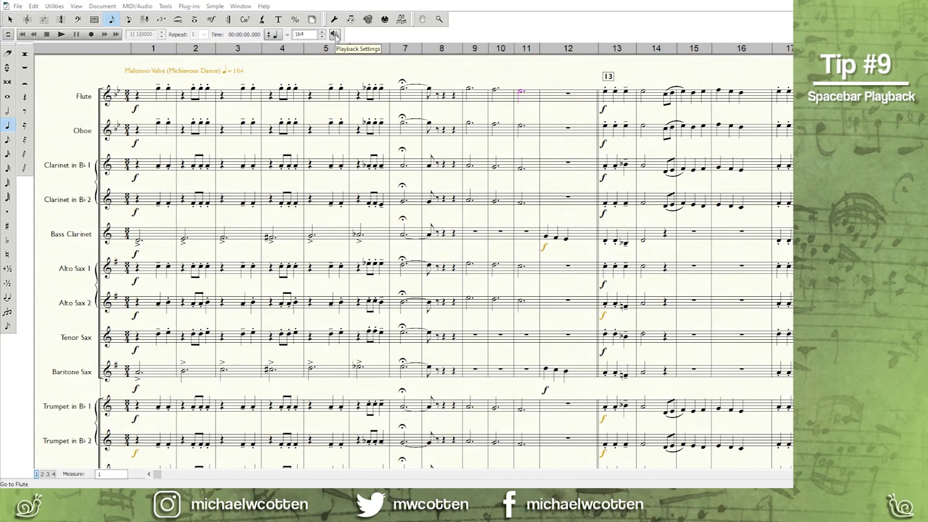
Set Playback Settings to always start at the leftmost visible measure and confirm.
click(335, 34)
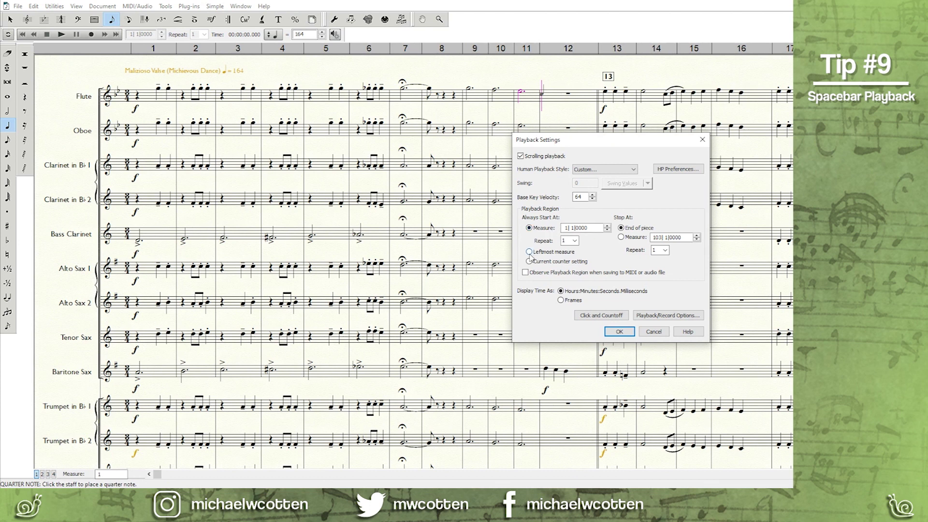
click(529, 253)
click(536, 253)
click(618, 331)
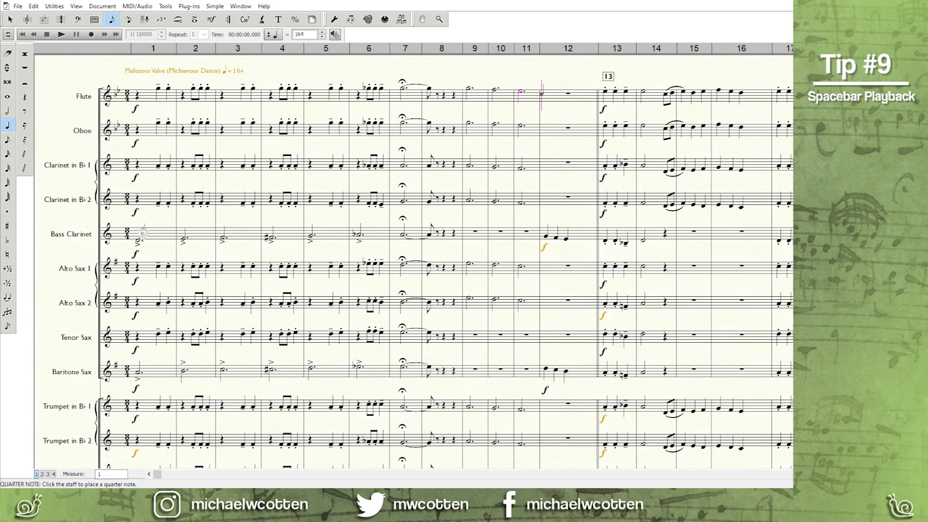
key(space)
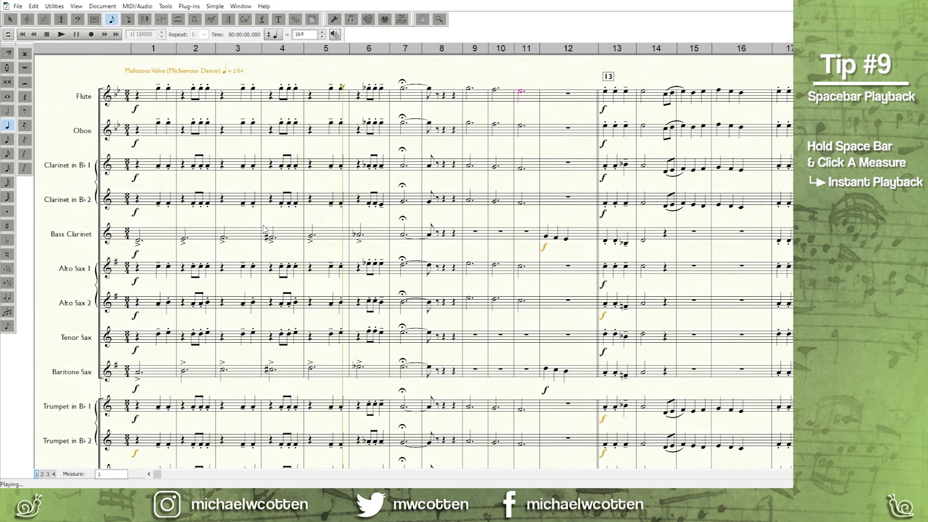
key(space)
click(611, 236)
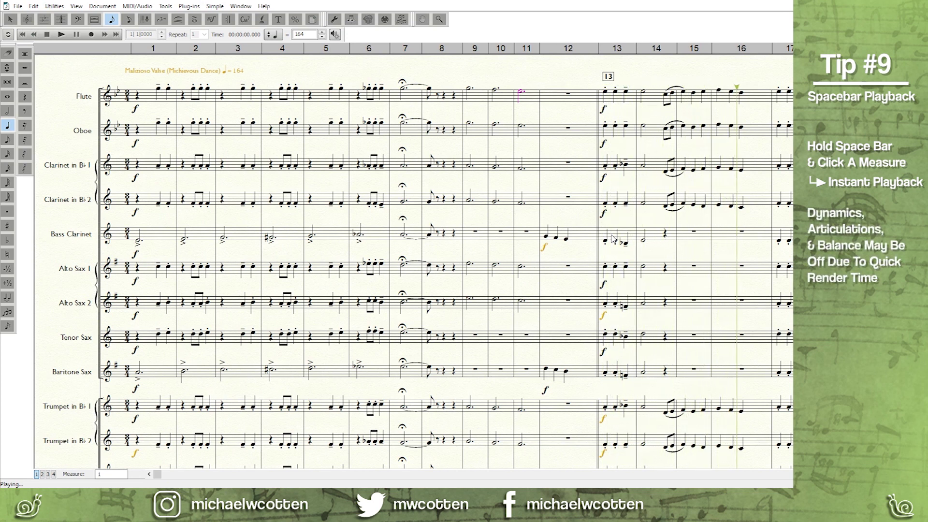
click(695, 222)
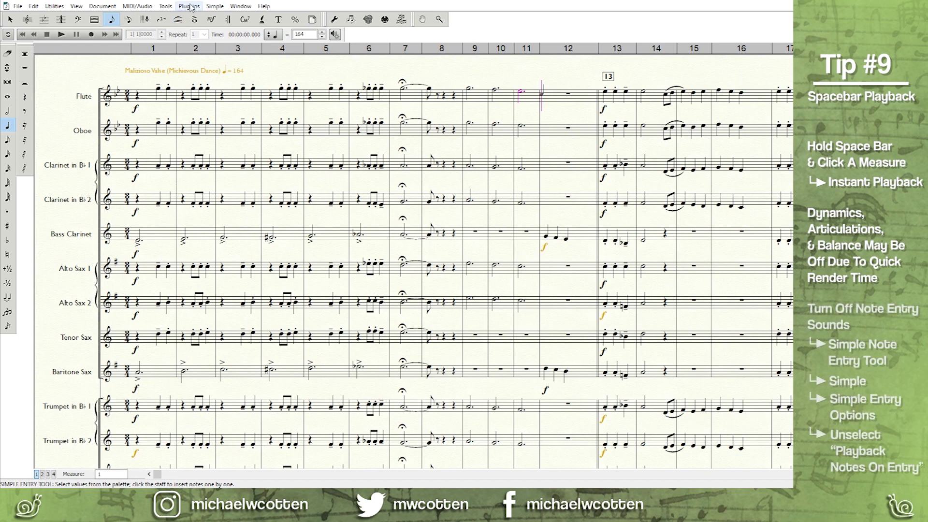
Turn off Playback notes on entry in Simple Entry Options, then add and delete a test note in flute measure 12.
click(215, 6)
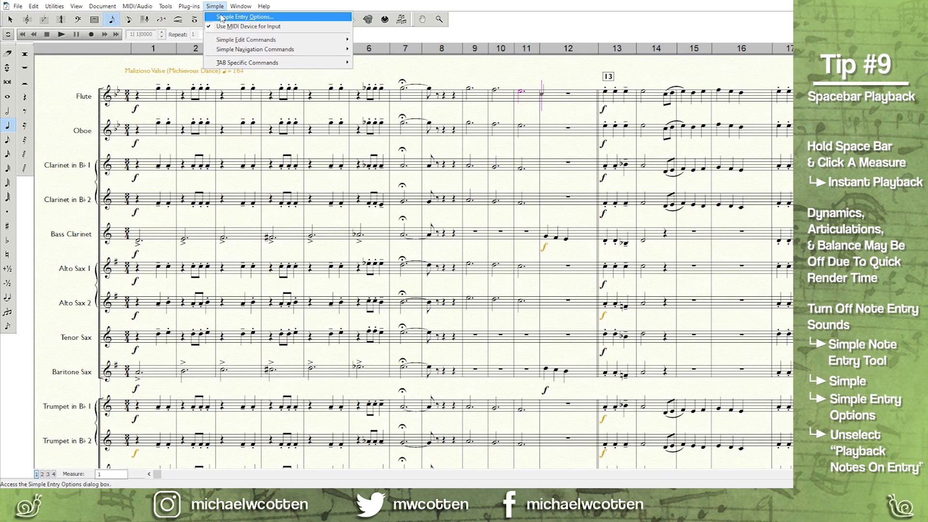
click(221, 18)
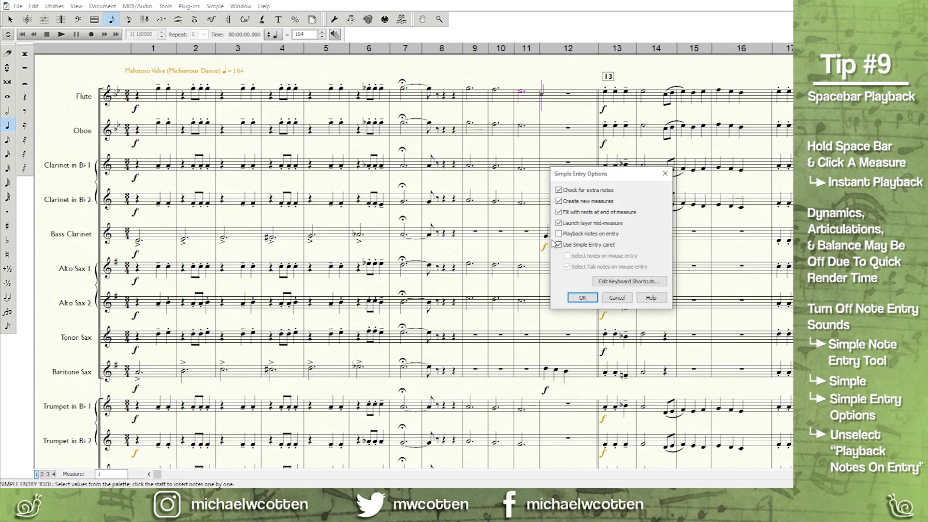
click(559, 234)
click(582, 297)
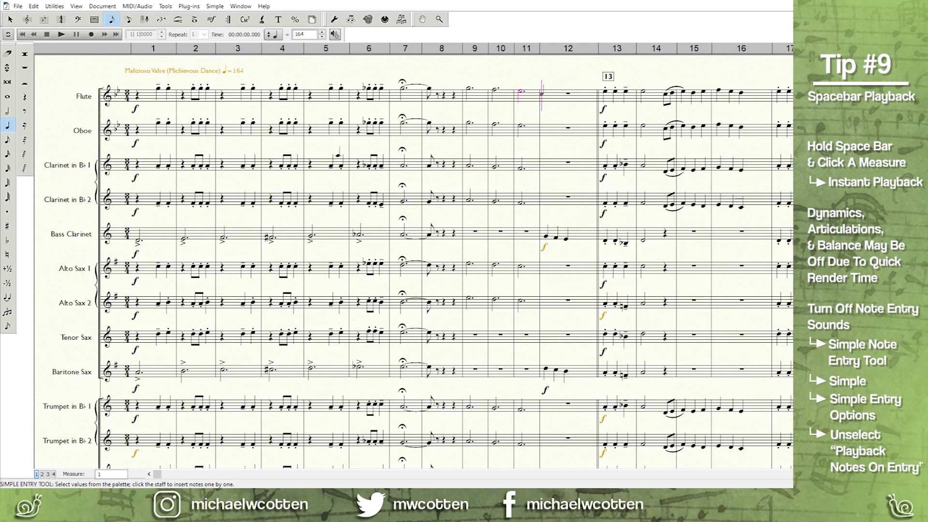
key(Return)
key(Delete)
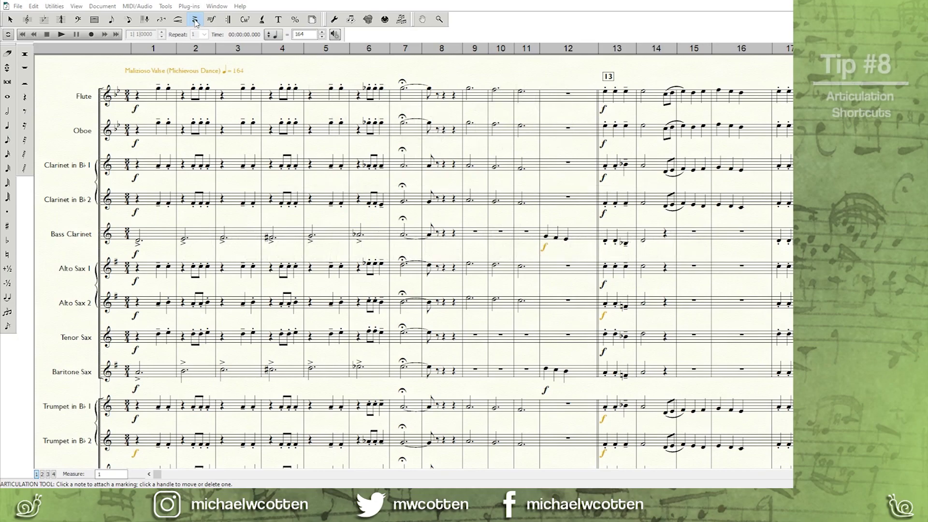
Apply the accent articulation to the Flute notes in measures 9–11 and nudge the accents slightly.
click(195, 20)
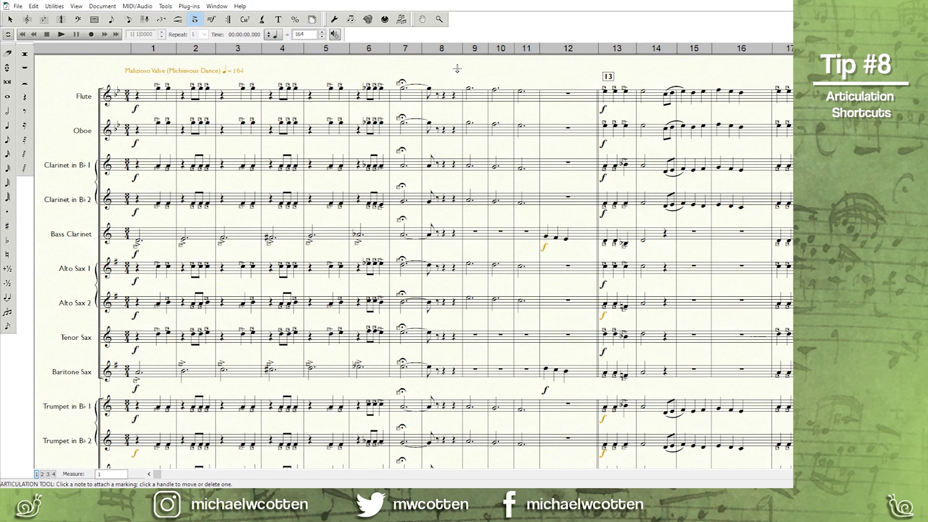
drag(457, 69, 549, 110)
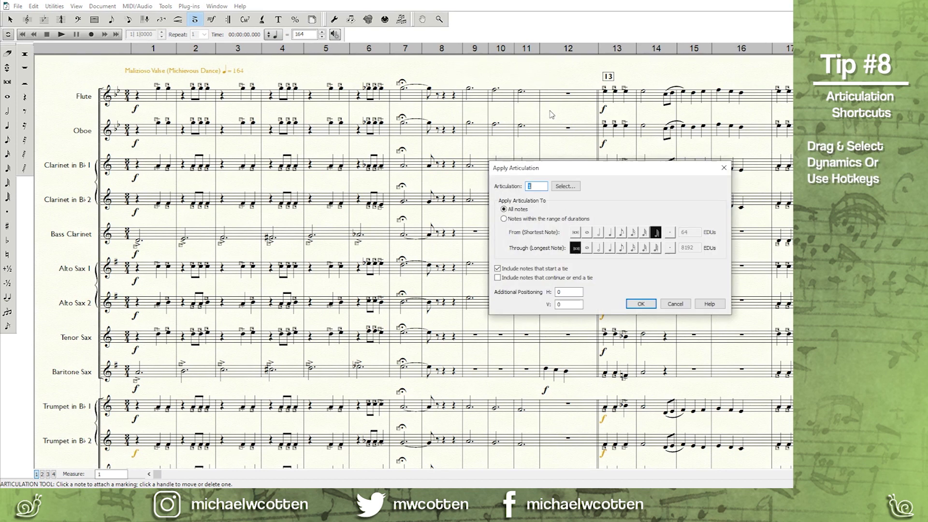
click(565, 186)
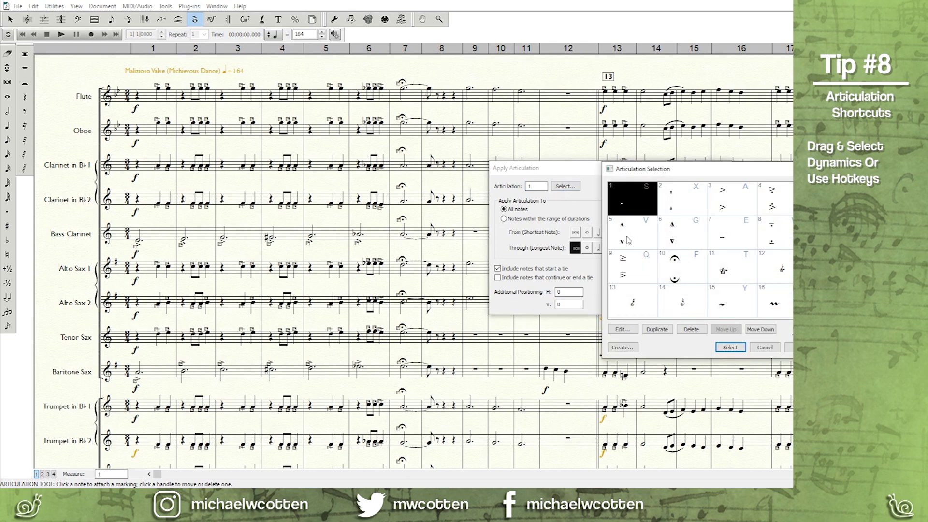
click(728, 204)
click(732, 347)
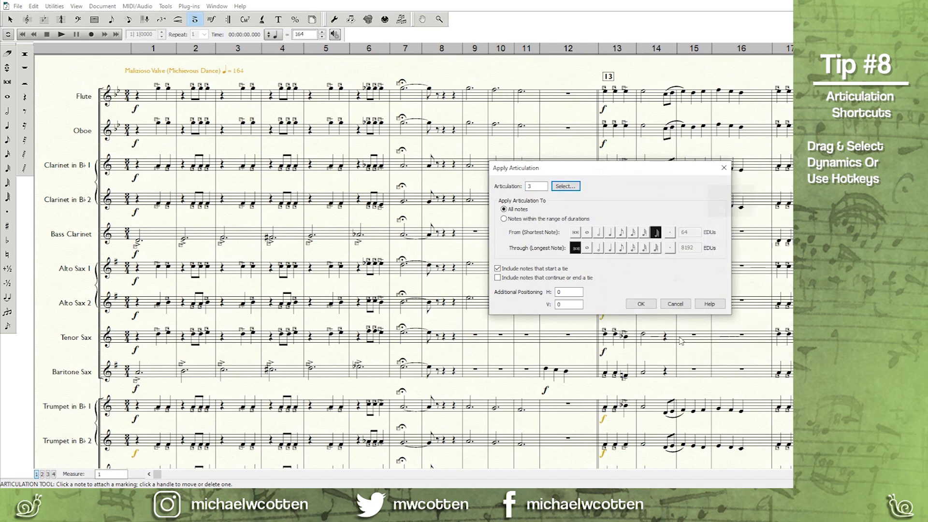
click(641, 304)
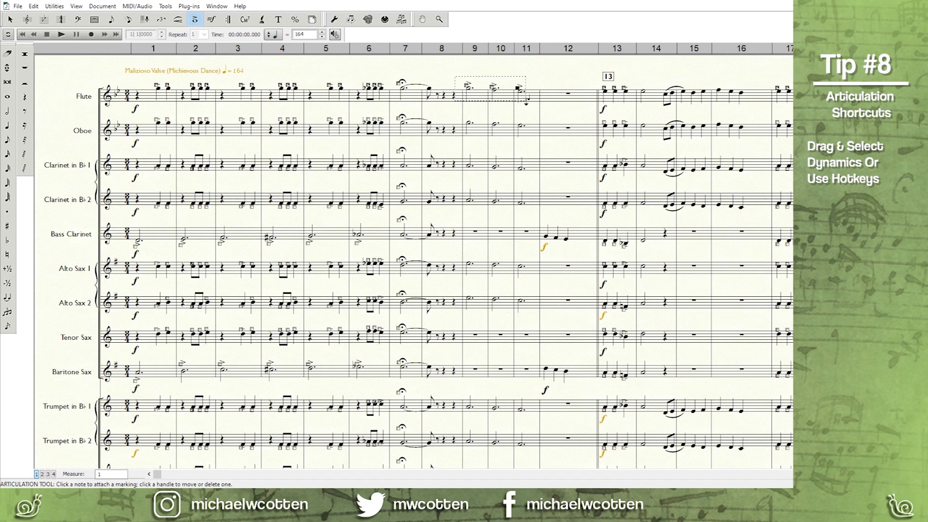
drag(527, 100, 462, 80)
drag(518, 88, 524, 86)
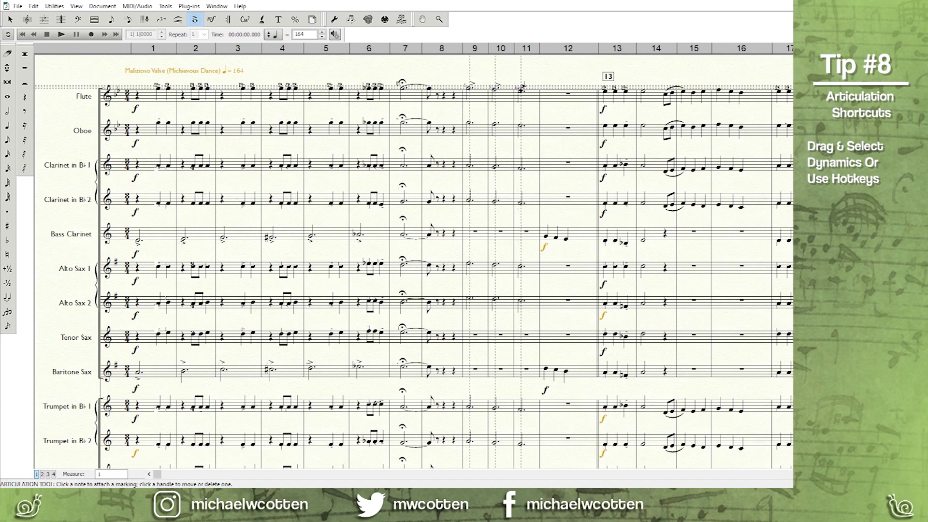
Delete the Flute accents, re-add them note by note, delete again, and open Articulation Selection on measure 11.
key(Delete)
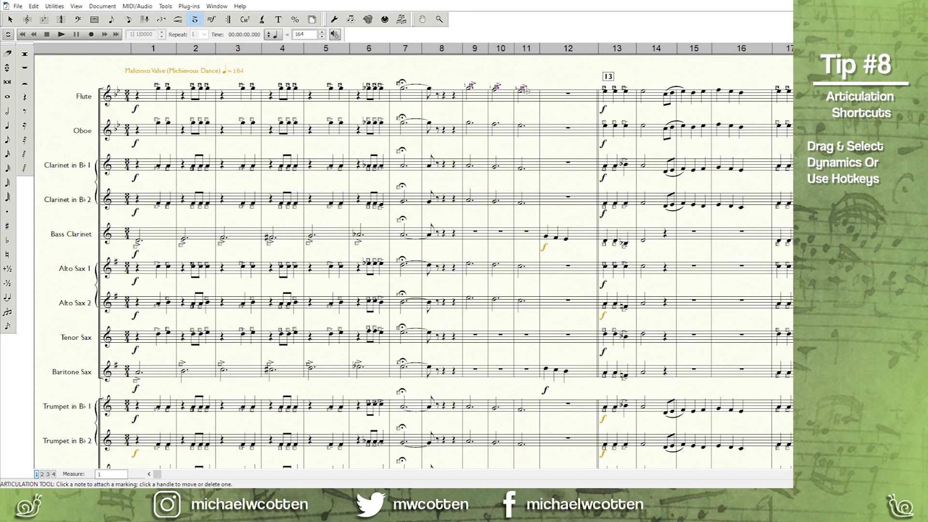
click(469, 88)
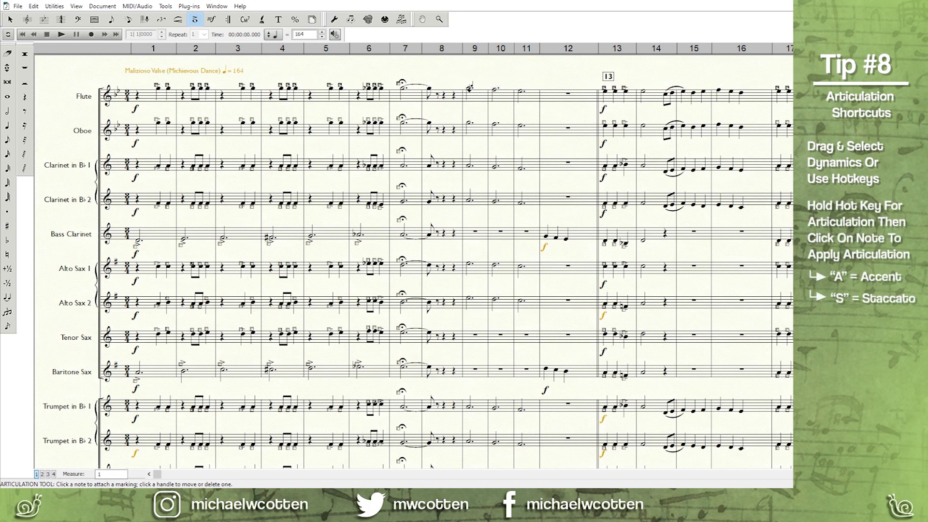
click(467, 86)
click(494, 91)
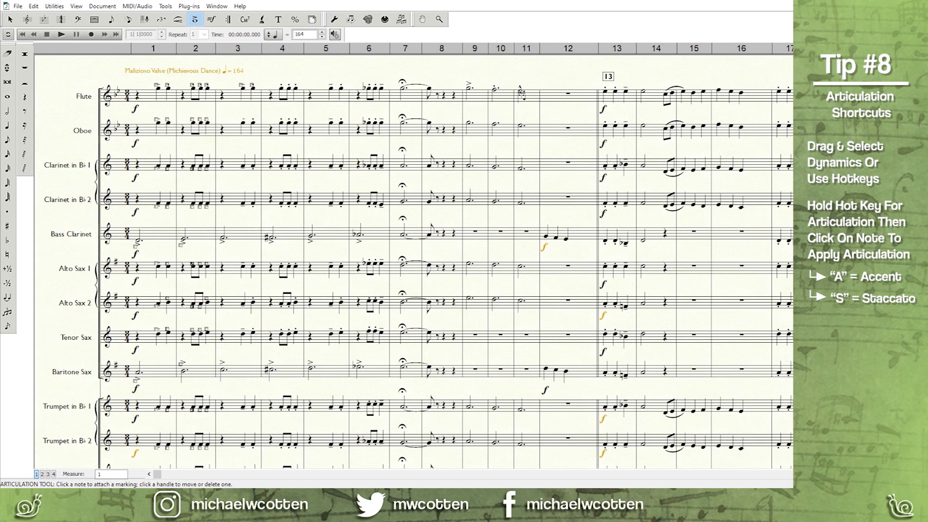
click(521, 95)
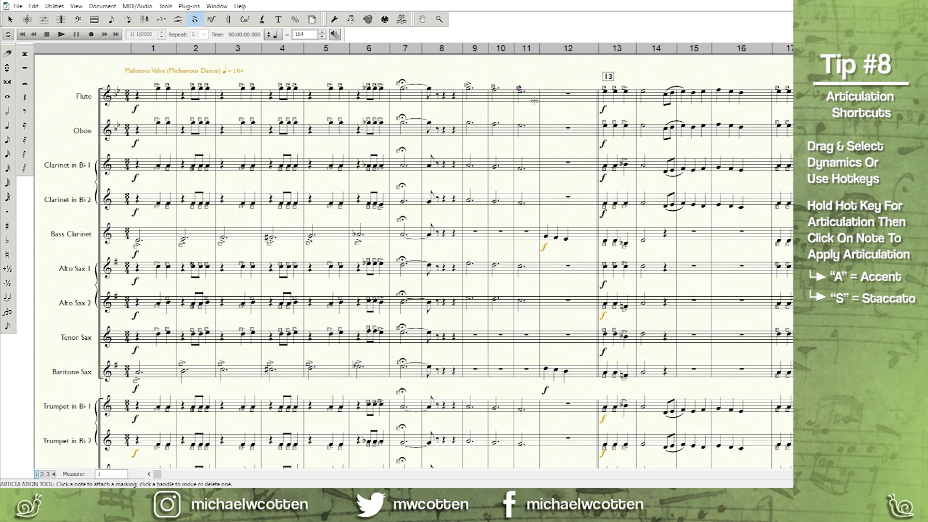
click(462, 74)
key(Delete)
click(520, 94)
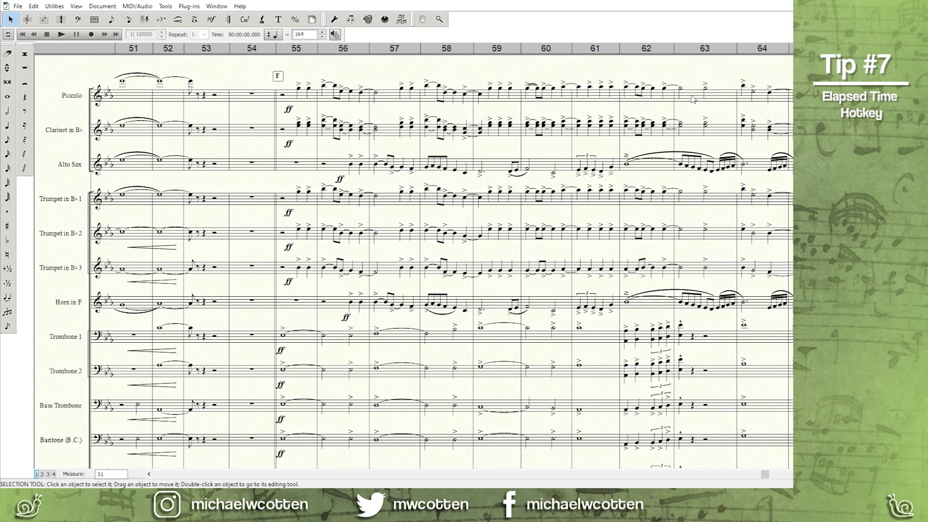
click(693, 100)
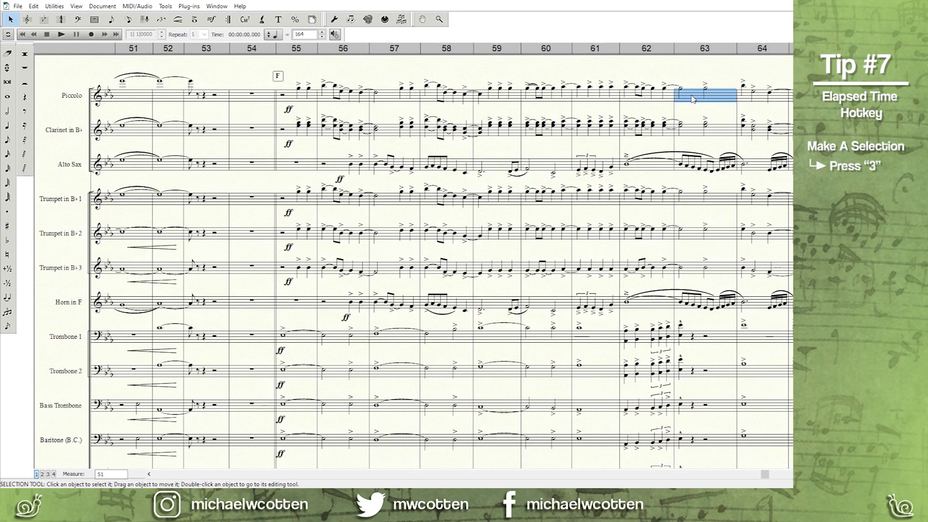
key(3)
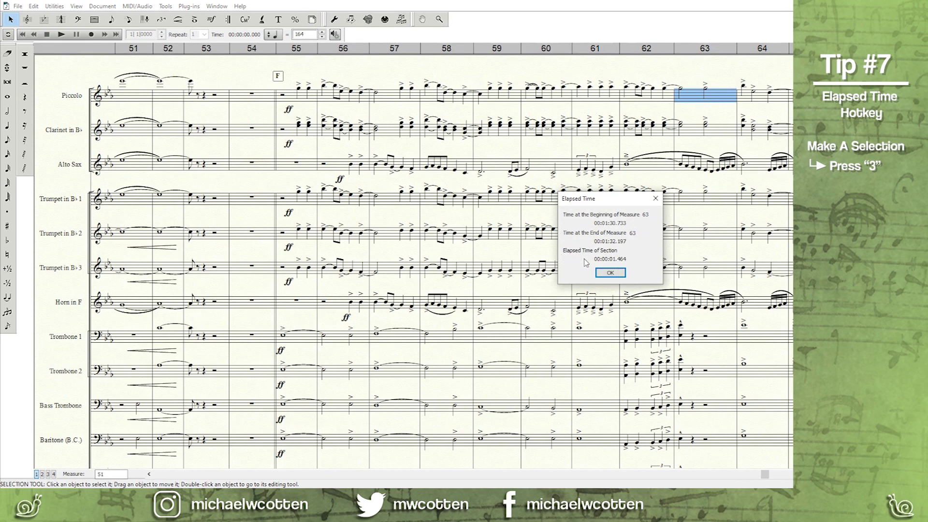
click(613, 274)
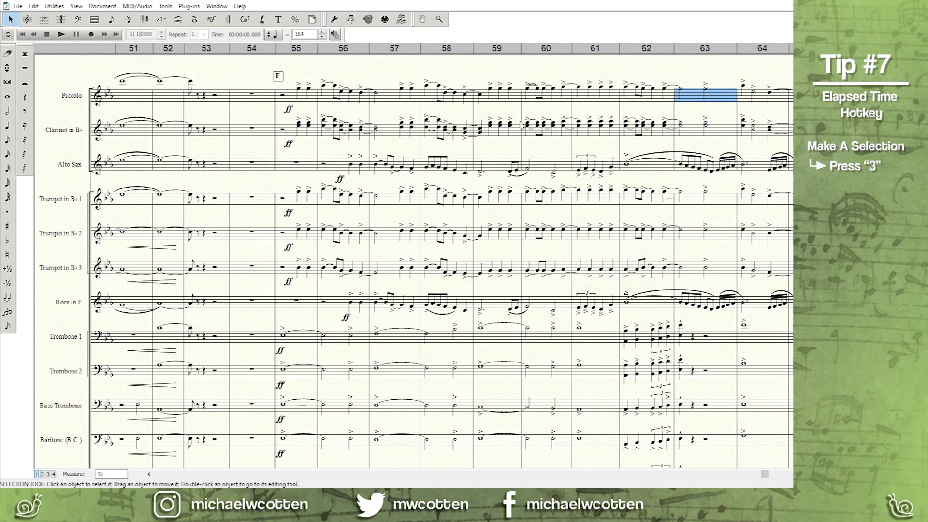
drag(277, 92, 738, 111)
key(3)
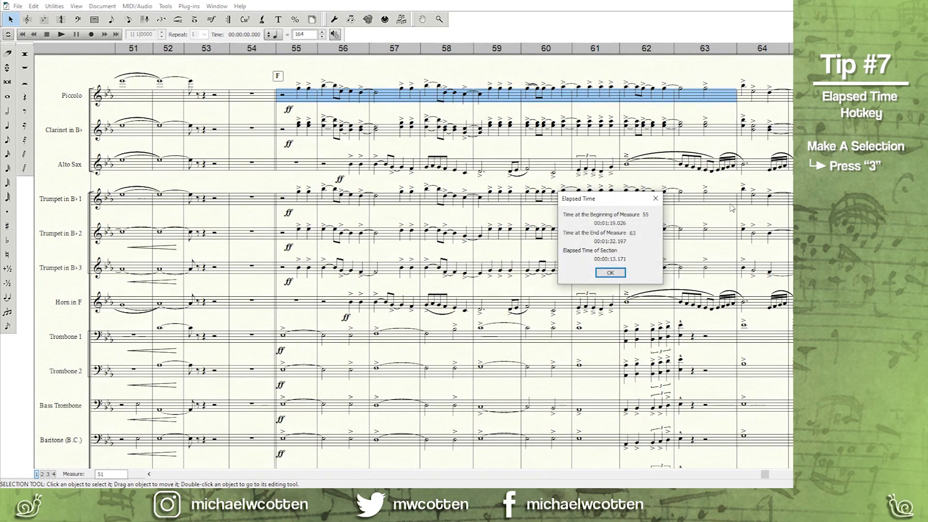
click(610, 273)
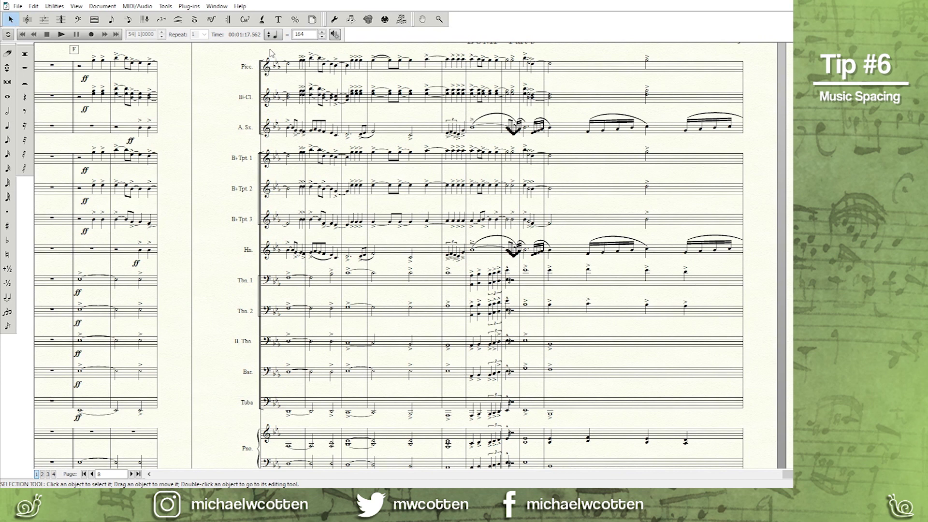
Apply Beat Spacing to the Picc. through Hn. staves via Utilities > Music Spacing, then undo it.
drag(273, 55, 748, 268)
click(54, 7)
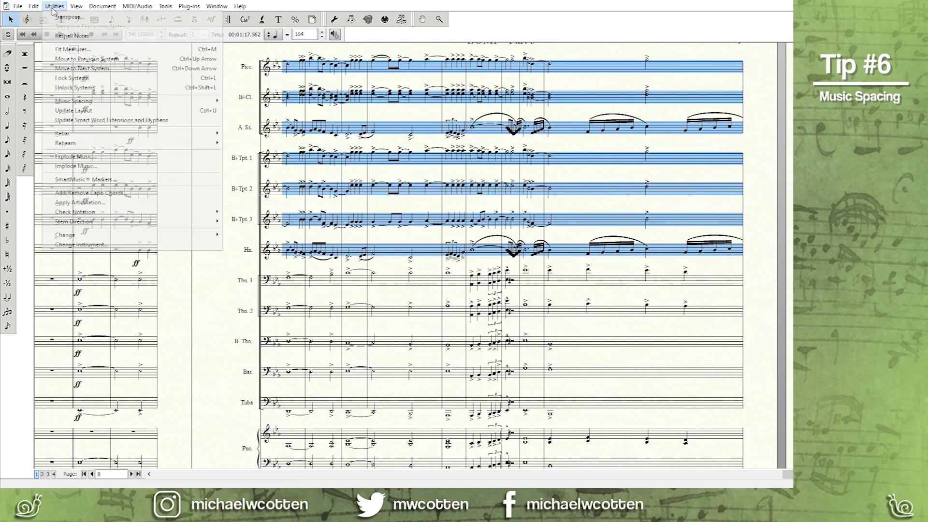
mouse_move(86, 102)
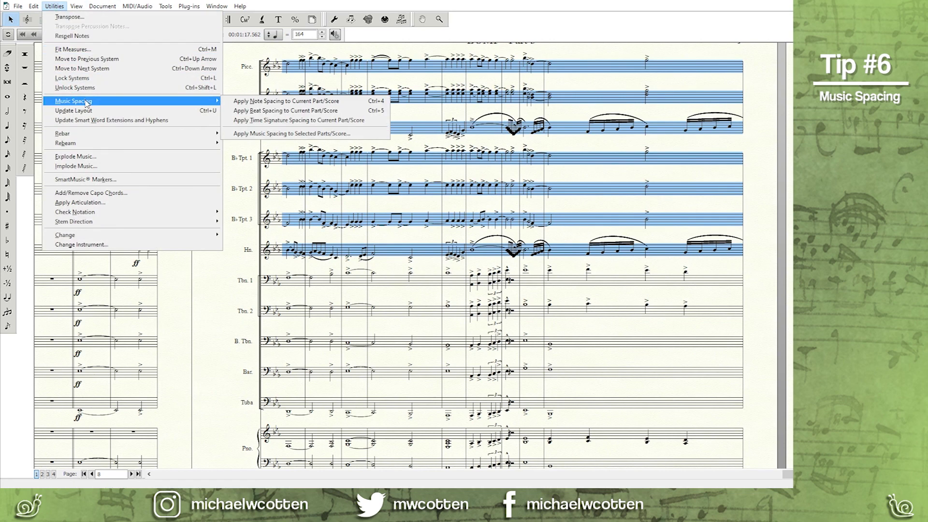
click(261, 101)
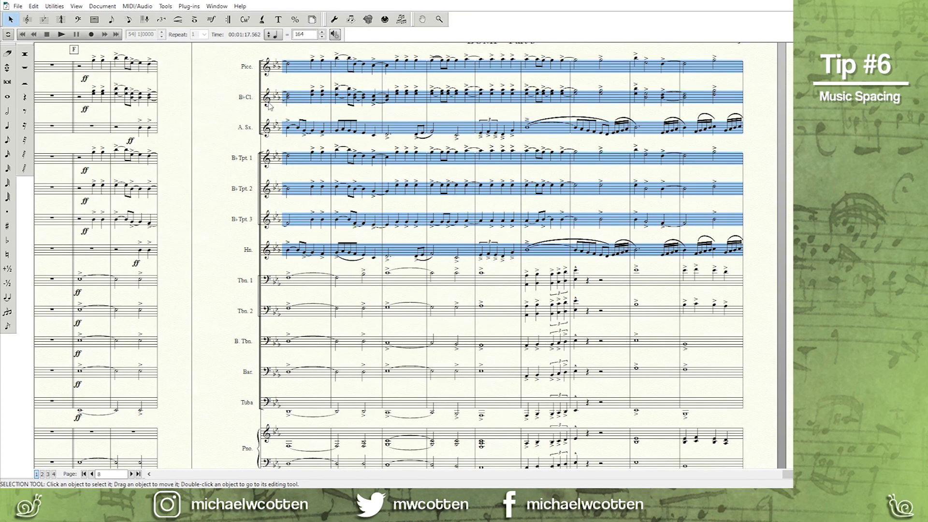
key(ctrl+4)
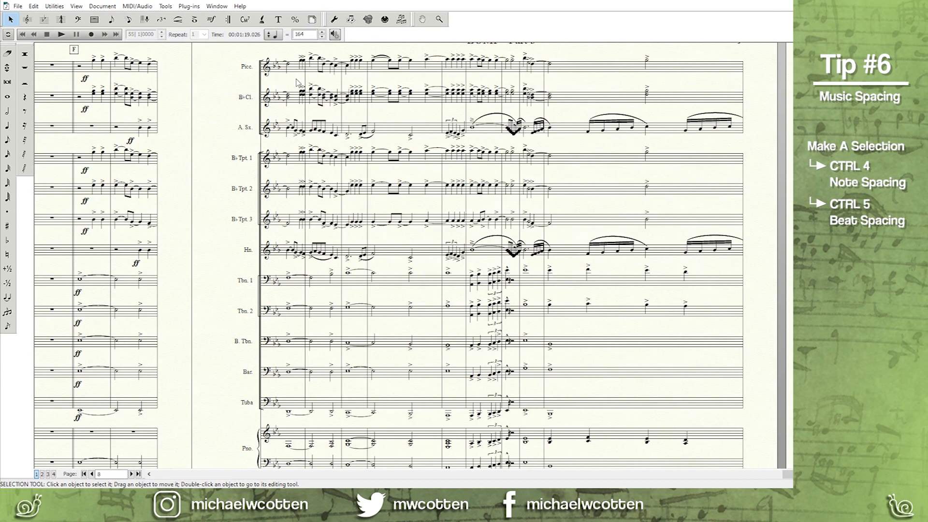
Reselect the Picc.–Hn. staves and try the Ctrl+5 and Ctrl+4 spacing shortcuts.
drag(280, 47, 743, 263)
key(ctrl+5)
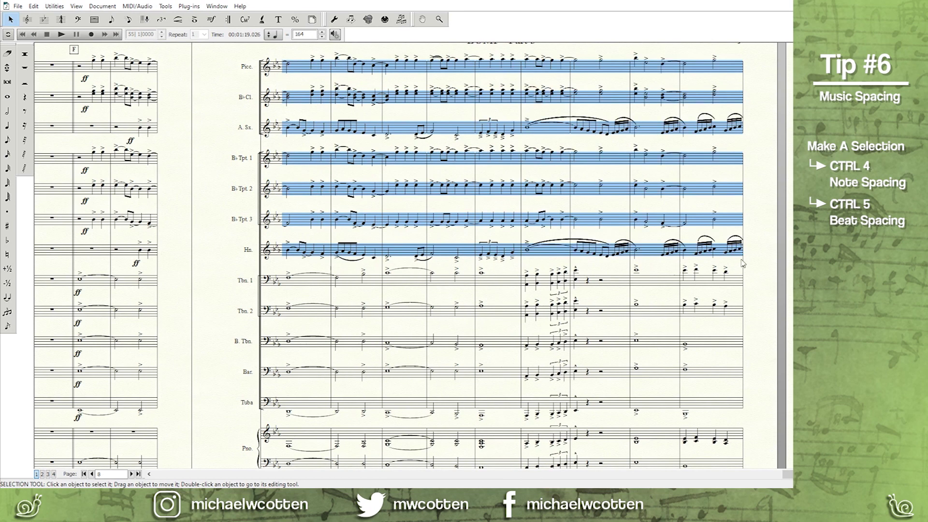
key(ctrl+4)
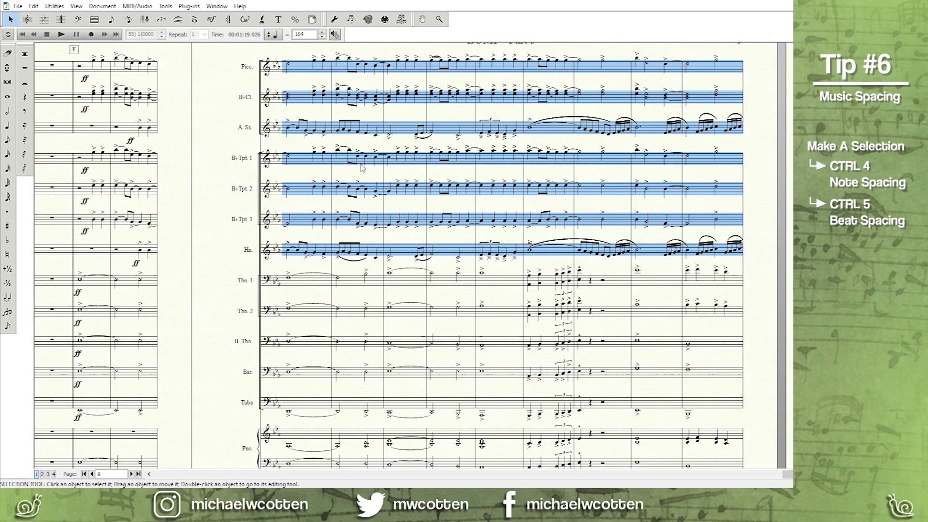
key(Escape)
key(ctrl+4)
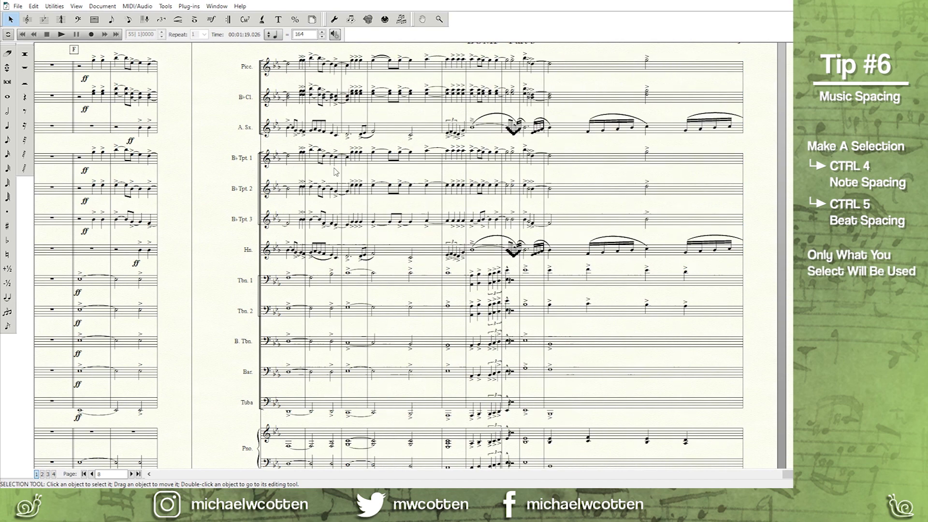
Select the whole B♭ Tpt 1 staff and apply beat spacing based on it with Ctrl+5.
click(293, 162)
shift+click(612, 157)
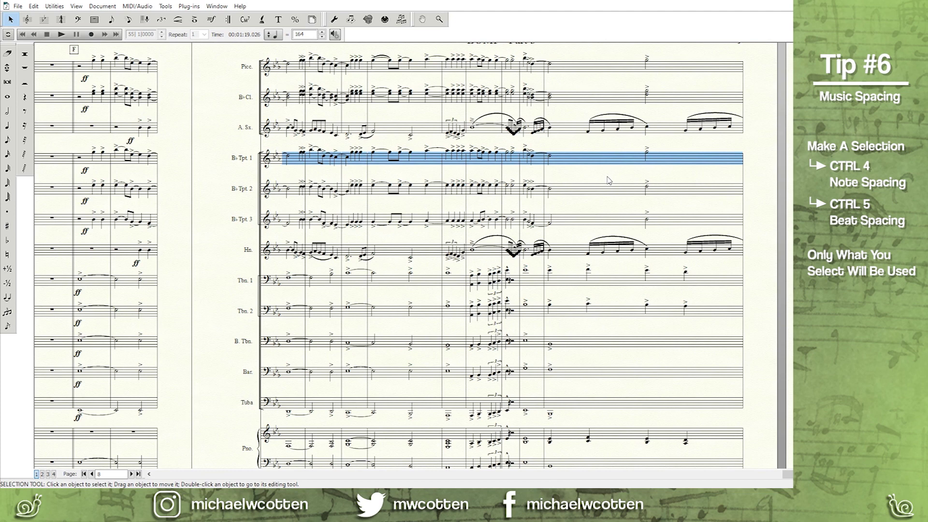
key(ctrl+5)
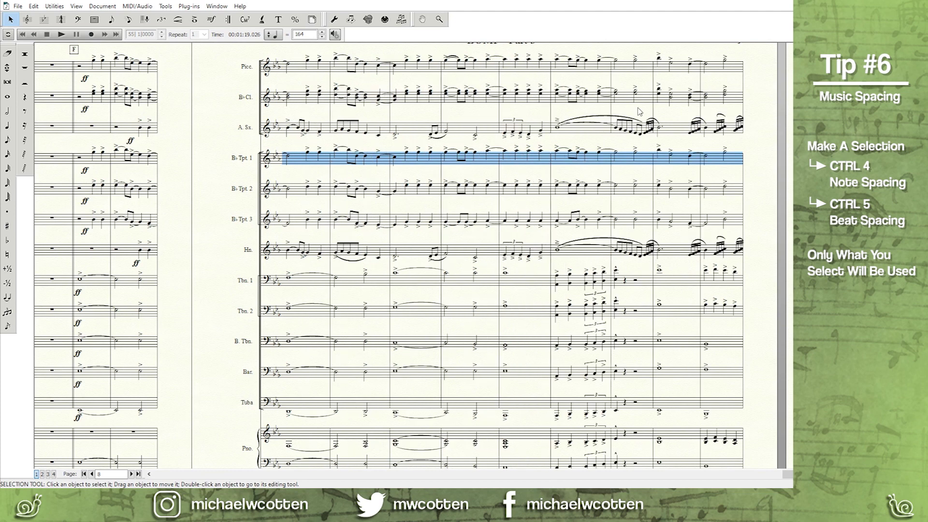
drag(639, 112, 684, 150)
click(589, 135)
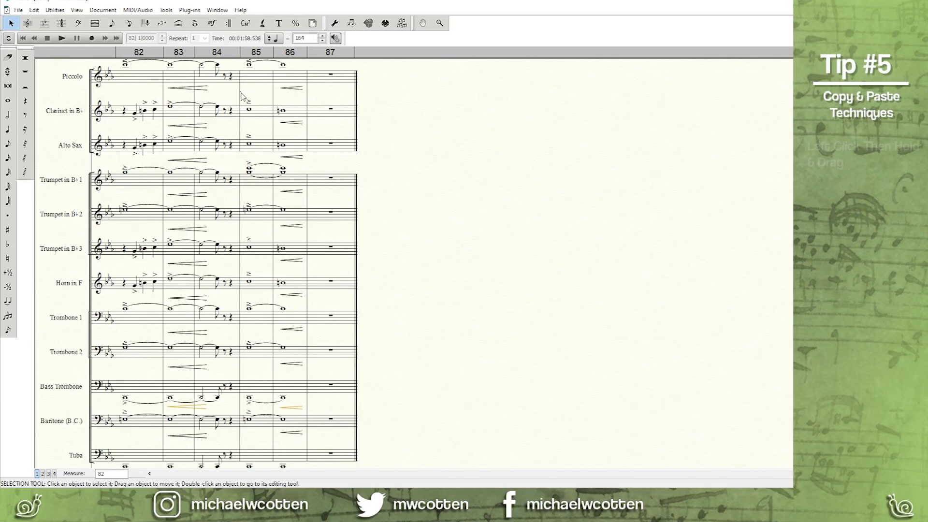
drag(240, 91, 308, 160)
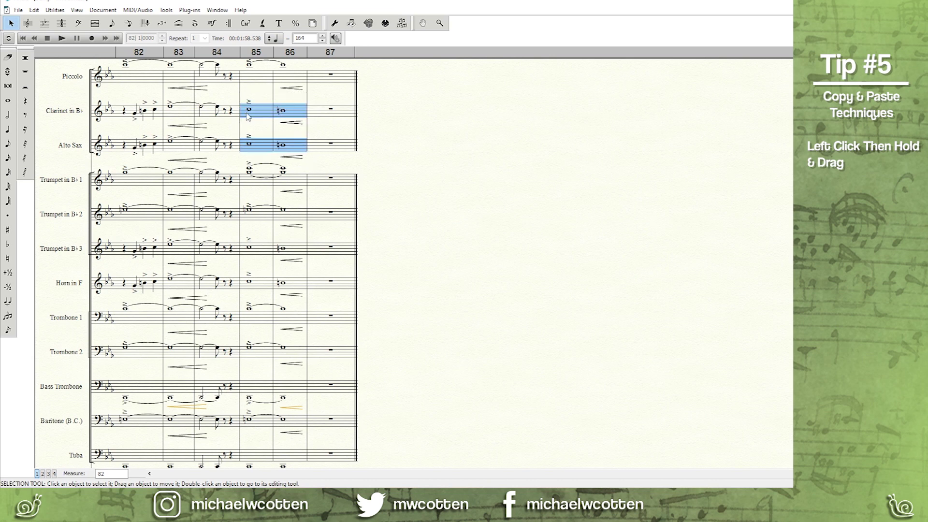
drag(247, 117, 312, 119)
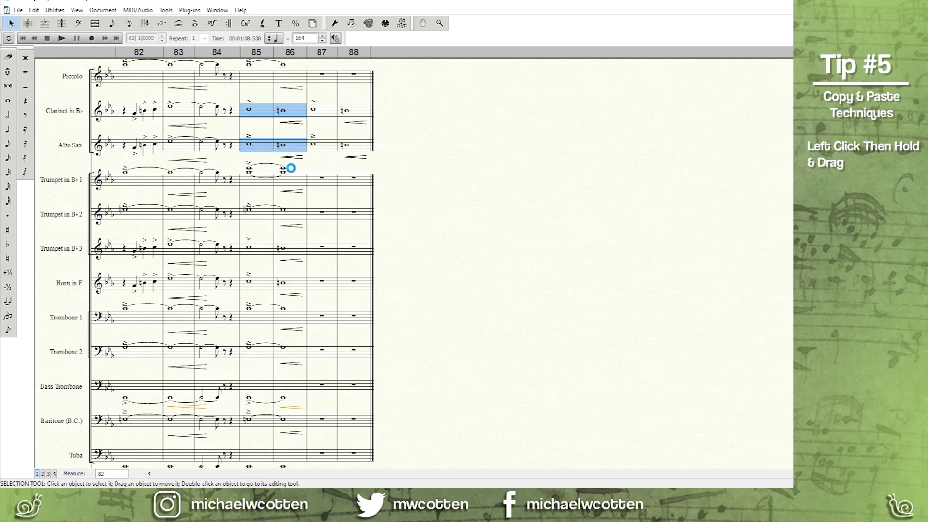
key(ctrl+z)
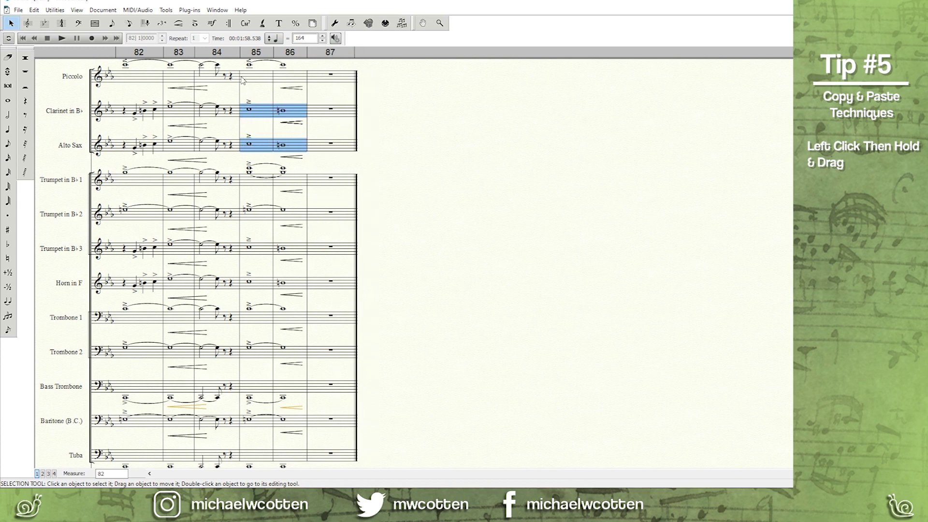
drag(240, 69, 309, 150)
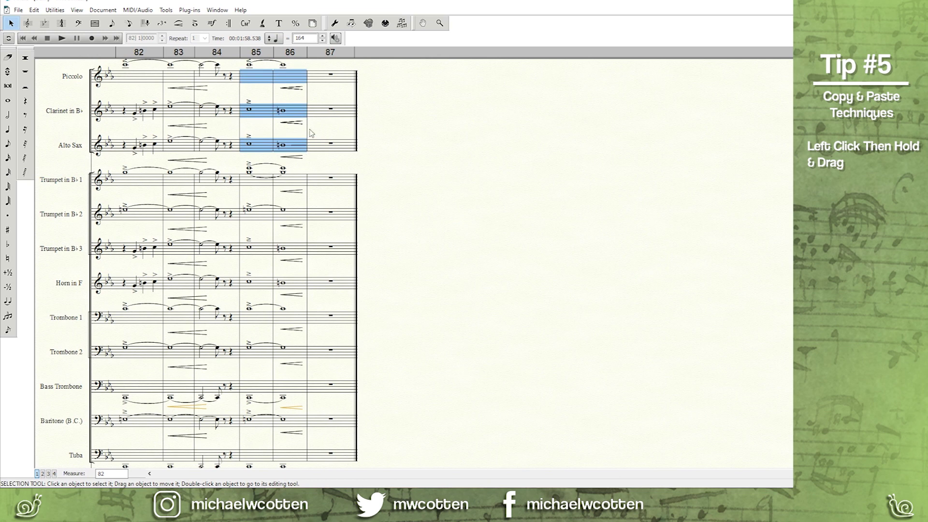
ctrl+click(318, 81)
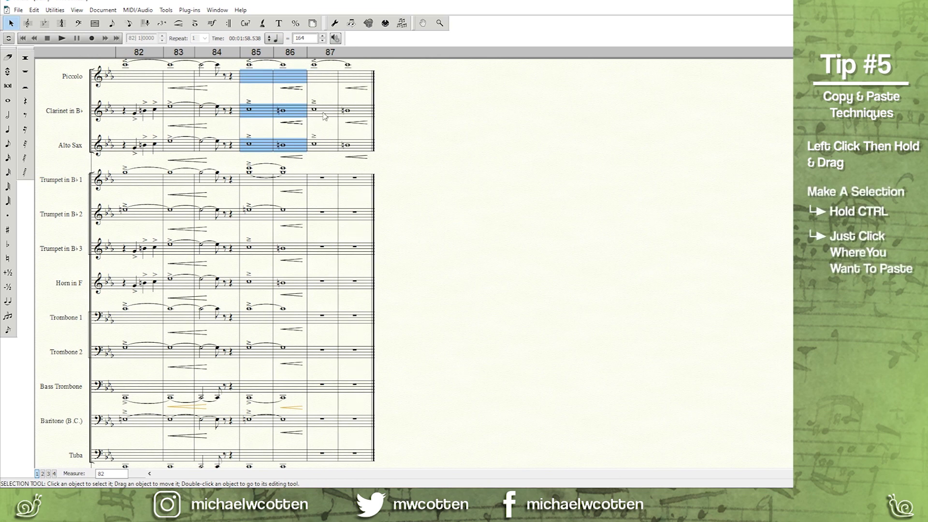
ctrl+click(320, 186)
ctrl+click(328, 289)
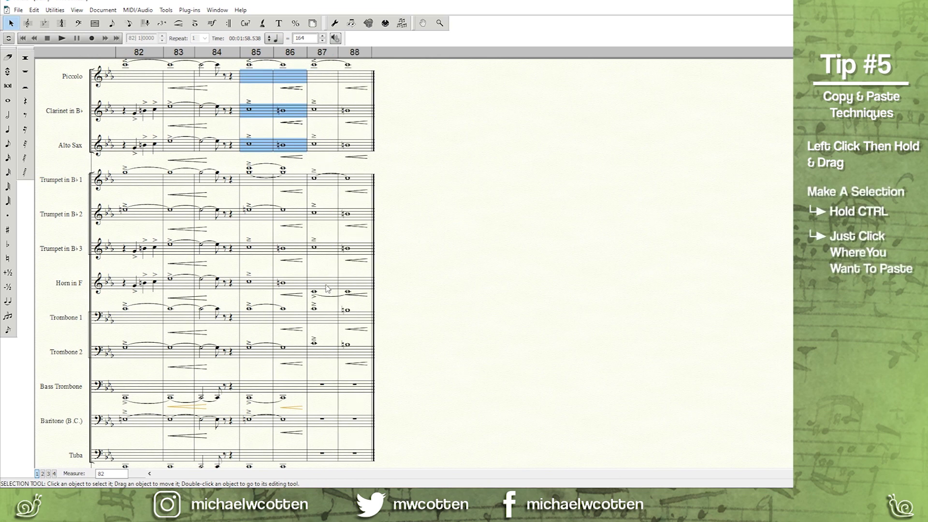
key(ctrl+z)
key(ctrl+z)
key(ctrl+z)
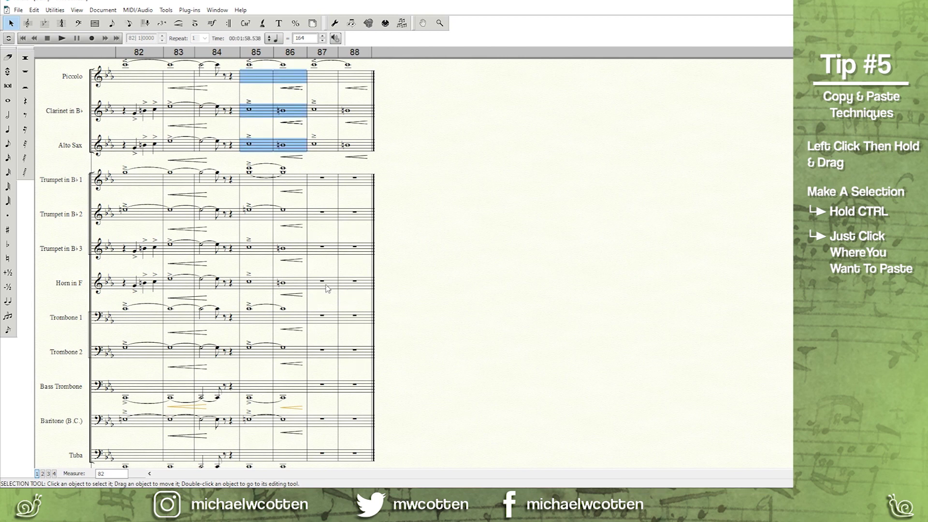
double_click(289, 79)
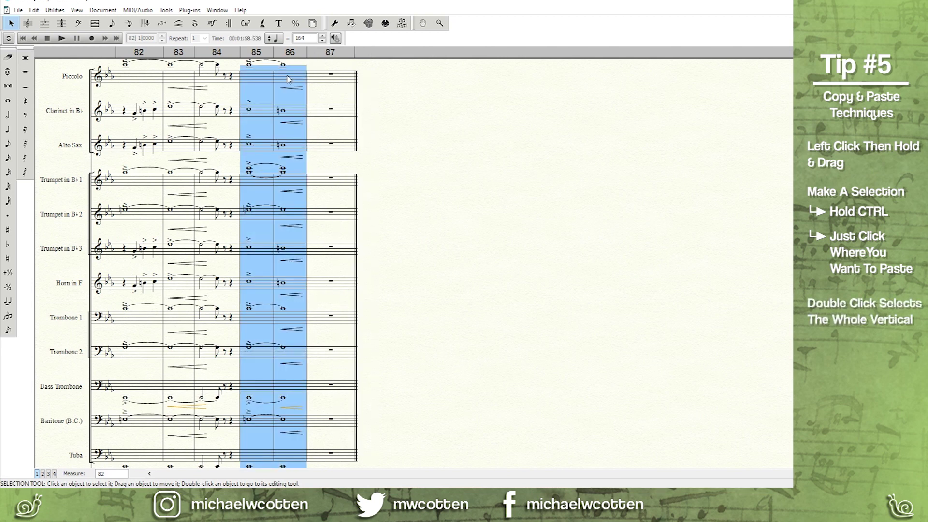
ctrl+click(326, 82)
key(ctrl+z)
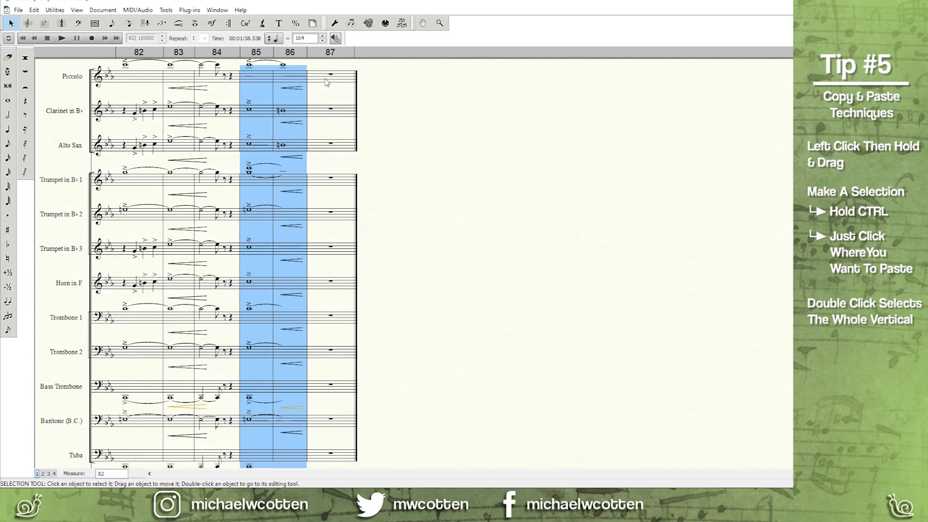
click(317, 97)
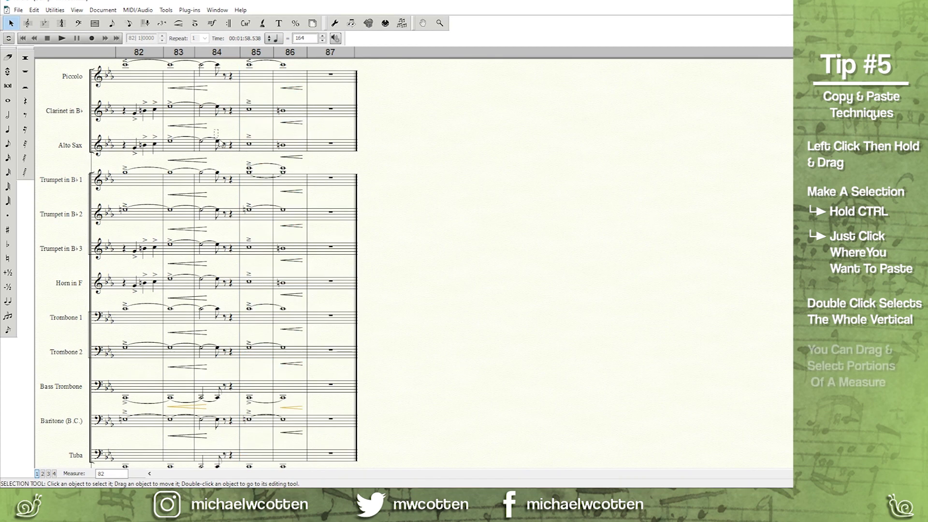
Copy the Alto Sax measure 84 note over the following rest and add notes starting measure 87 in every staff.
mouse_move(216, 137)
mouse_down()
mouse_move(228, 145)
mouse_move(220, 151)
mouse_up()
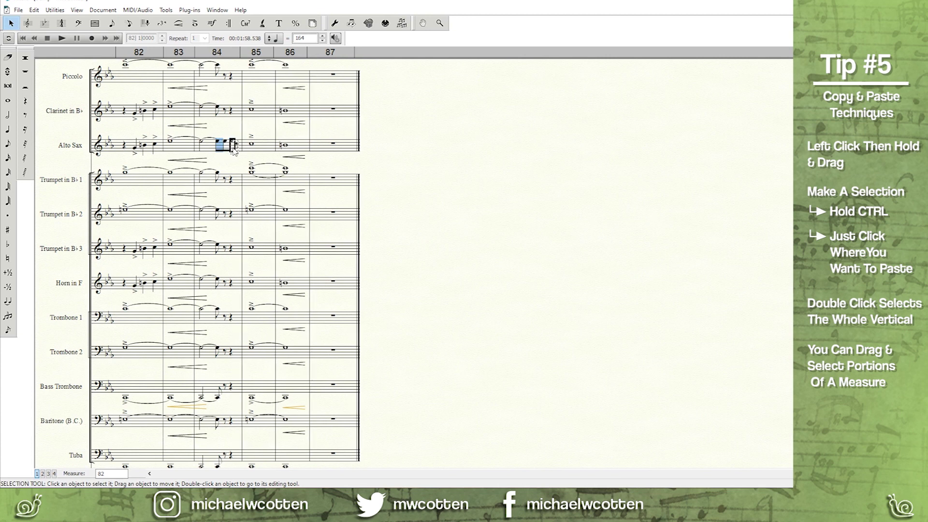
ctrl+click(233, 143)
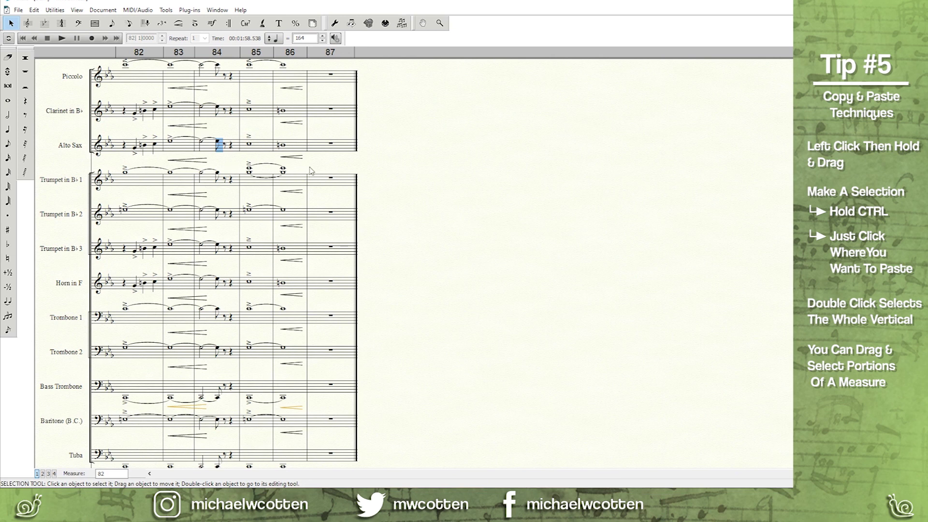
key(Escape)
drag(308, 69, 323, 281)
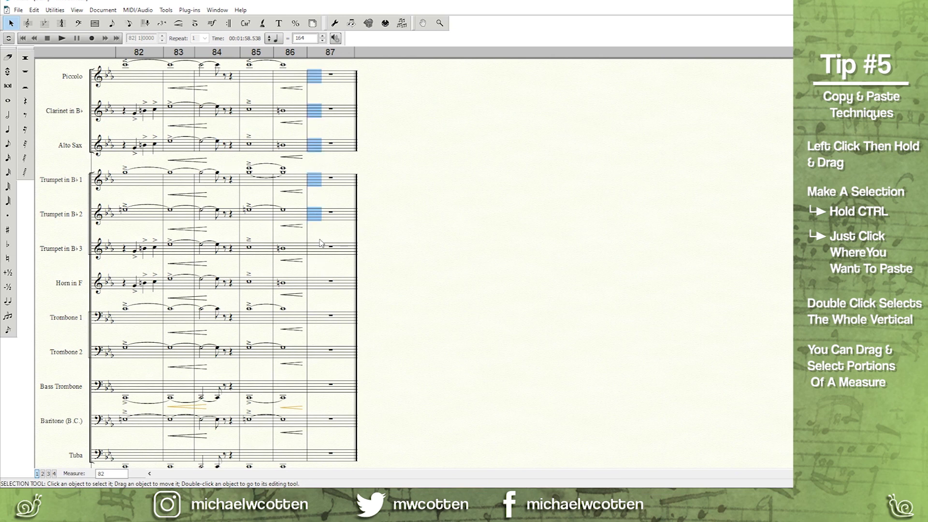
key(Escape)
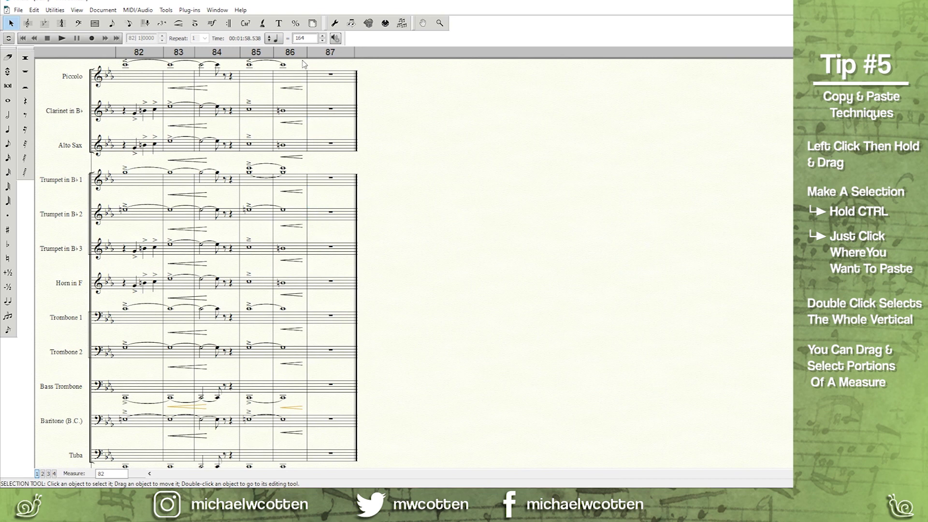
drag(309, 85, 306, 466)
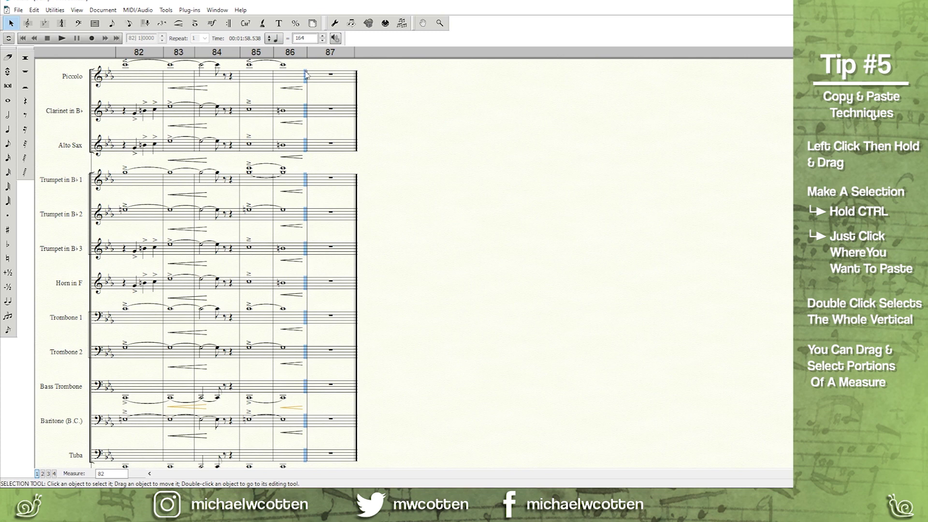
drag(305, 73, 309, 77)
Tie the measure-86 notes of Baritone, Trombone 2, Trumpets 1–3, Alto Sax, Clarinet and Piccolo into measure 87.
click(8, 301)
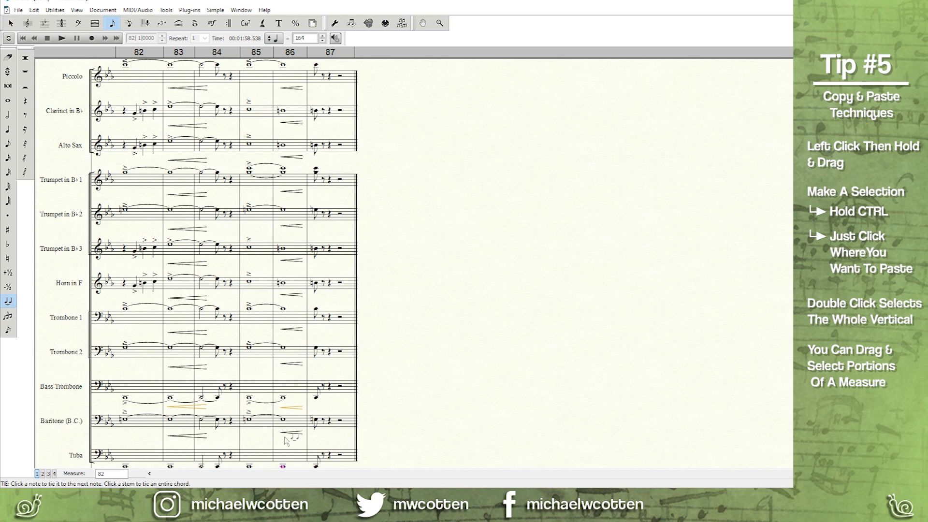
click(283, 420)
click(282, 347)
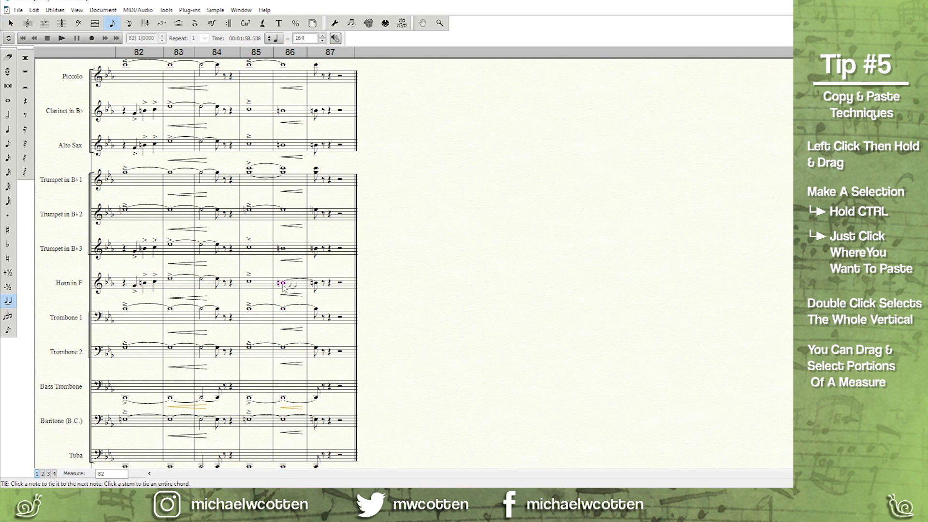
click(282, 248)
click(283, 210)
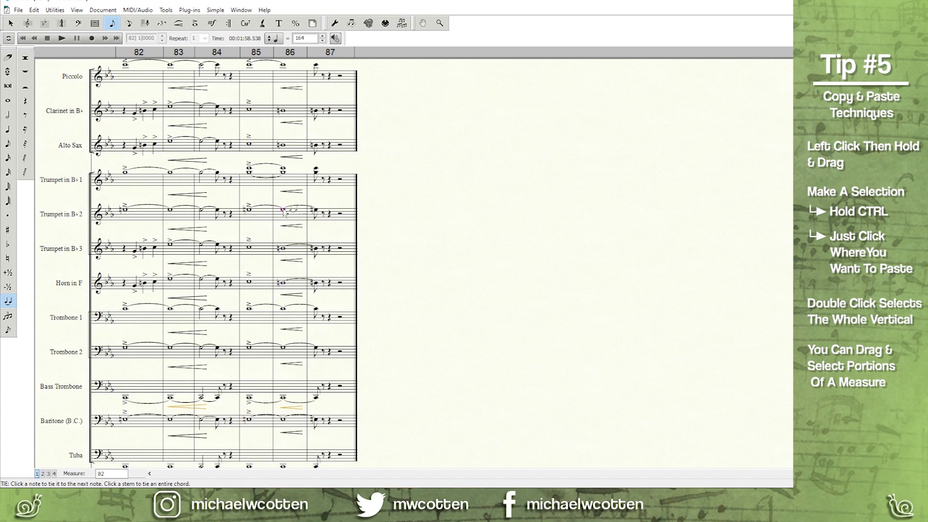
click(283, 171)
click(283, 144)
click(283, 111)
click(283, 64)
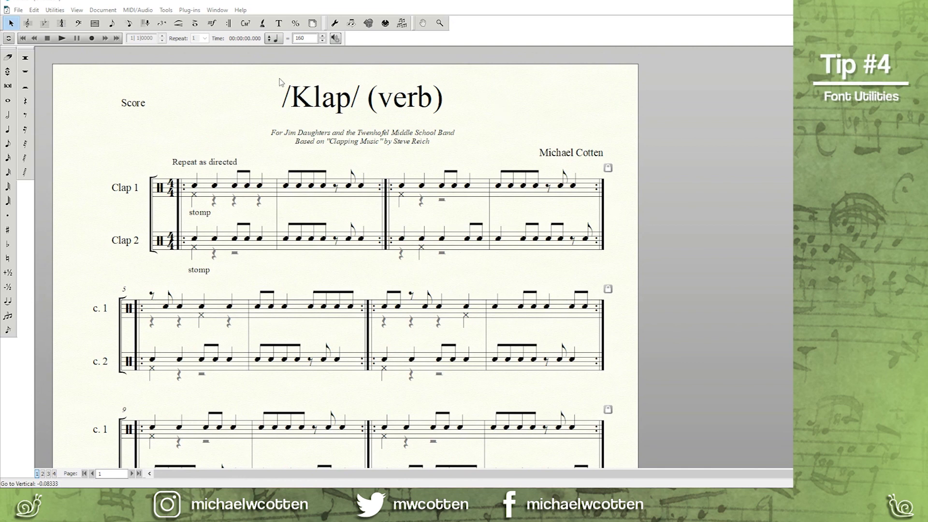
In Document > Data Check > Font Utilities, set Times New Roman as the font to search for.
click(102, 11)
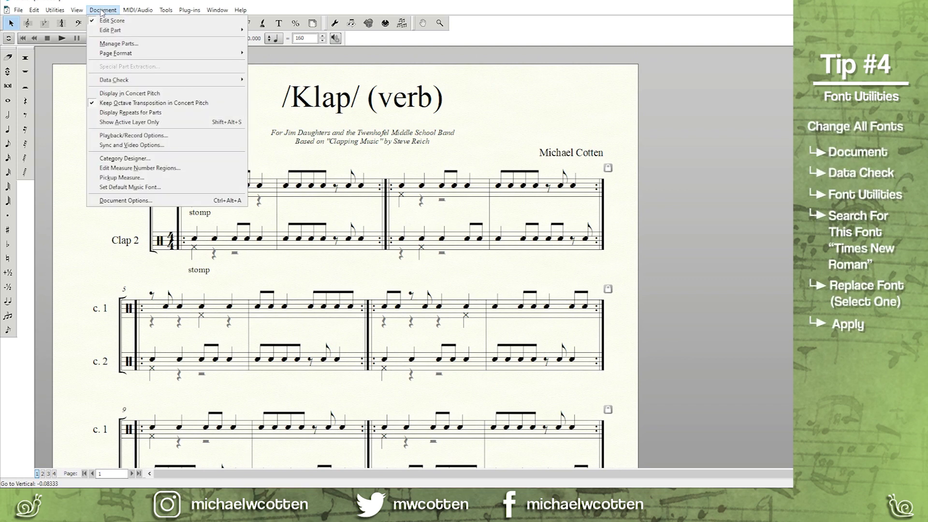
mouse_move(112, 81)
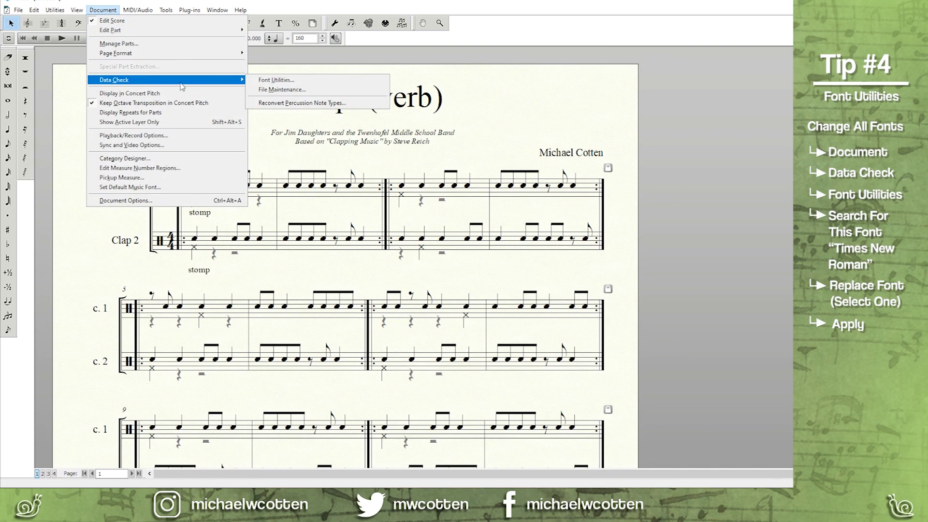
click(261, 81)
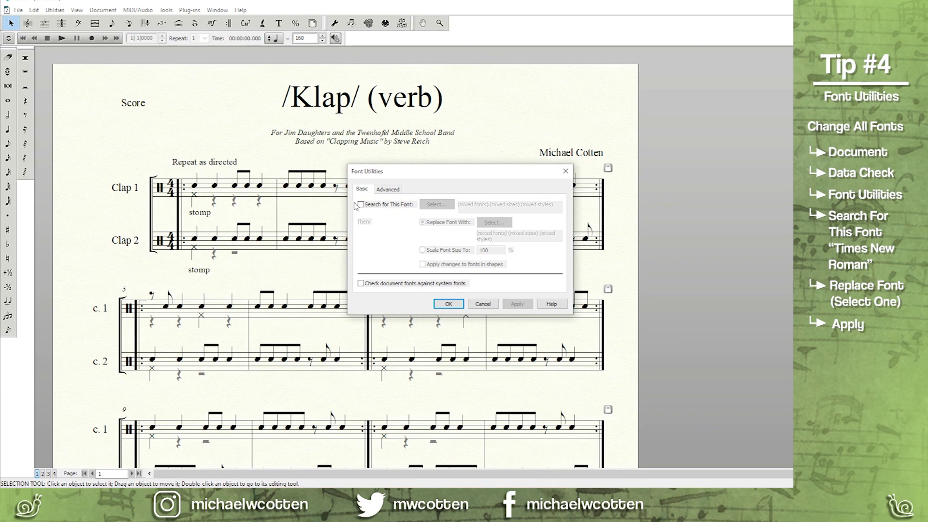
click(360, 204)
click(428, 208)
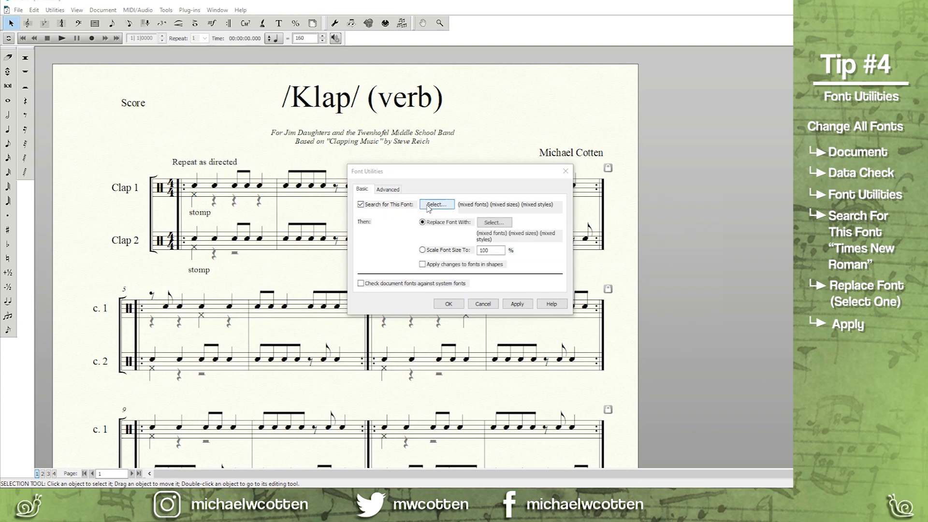
text(tim)
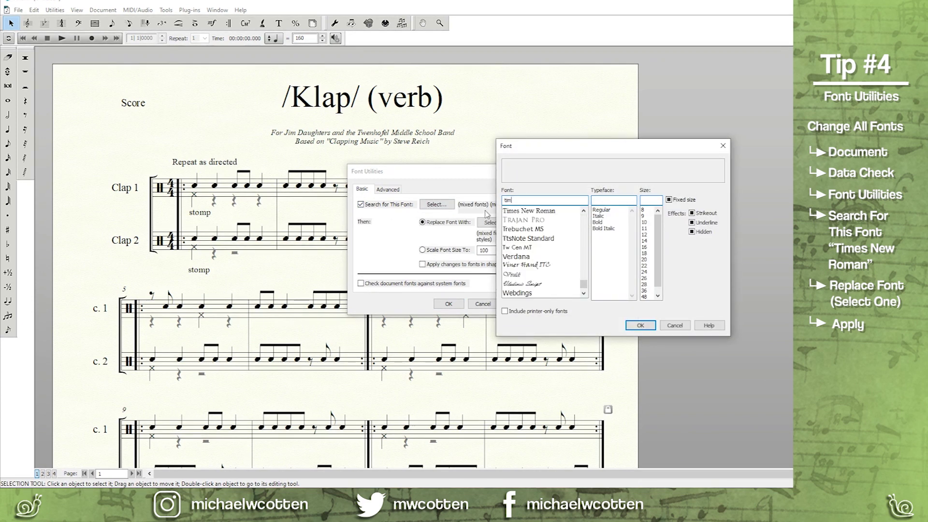
click(514, 212)
click(640, 326)
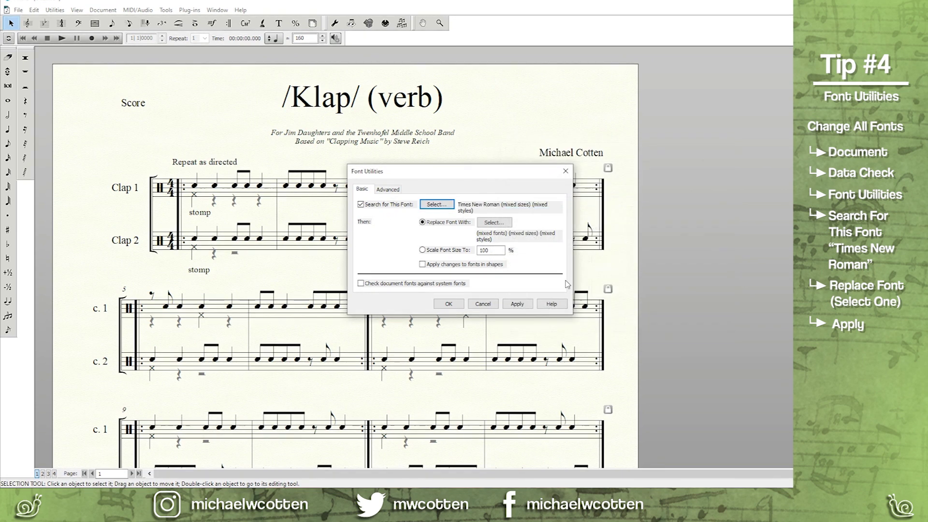
Choose Gill Sans MT as the replacement font and apply it to the score.
click(488, 226)
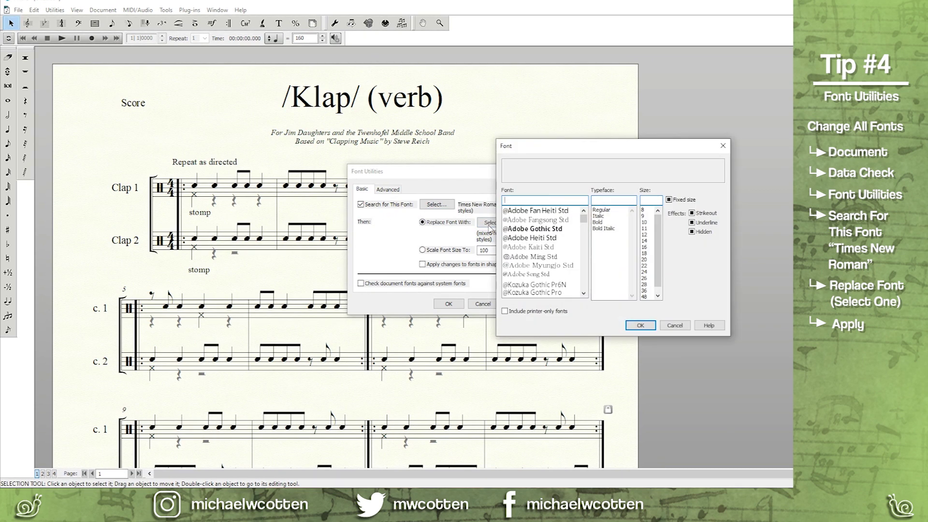
text(gill)
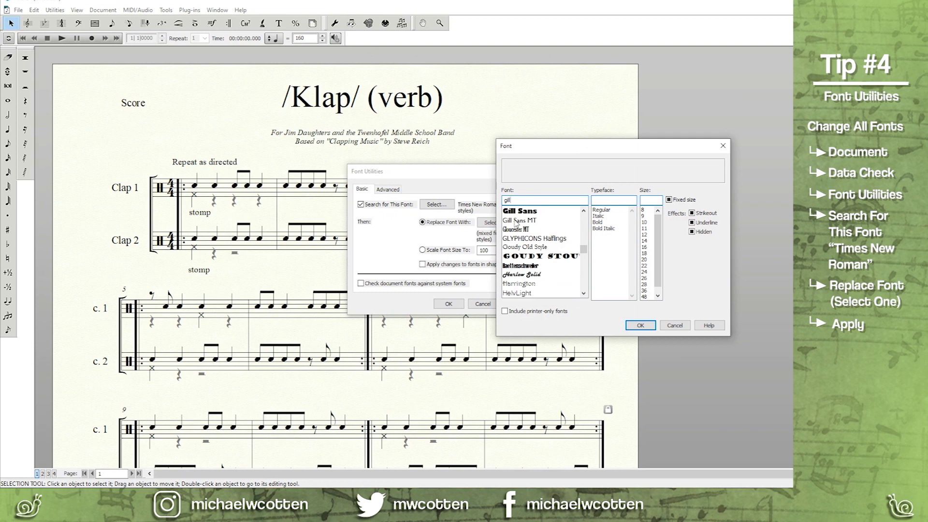
click(516, 221)
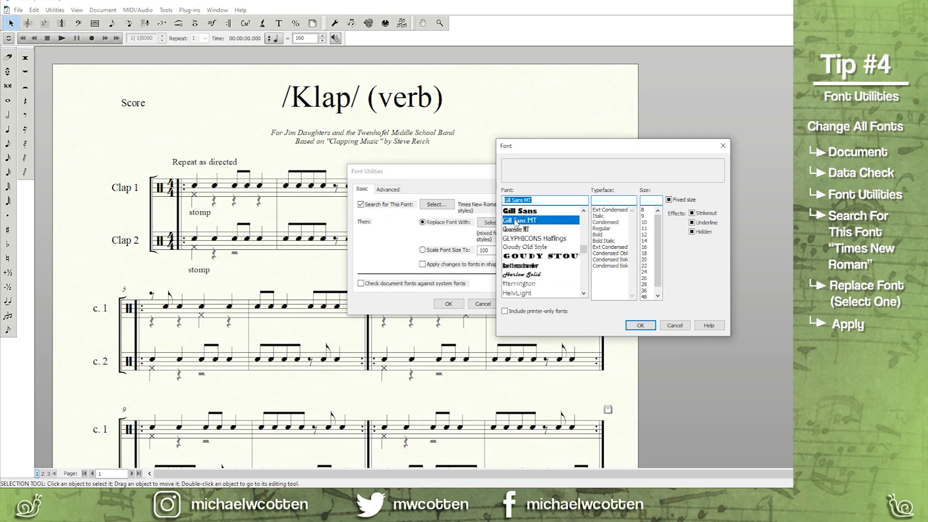
click(649, 328)
click(523, 305)
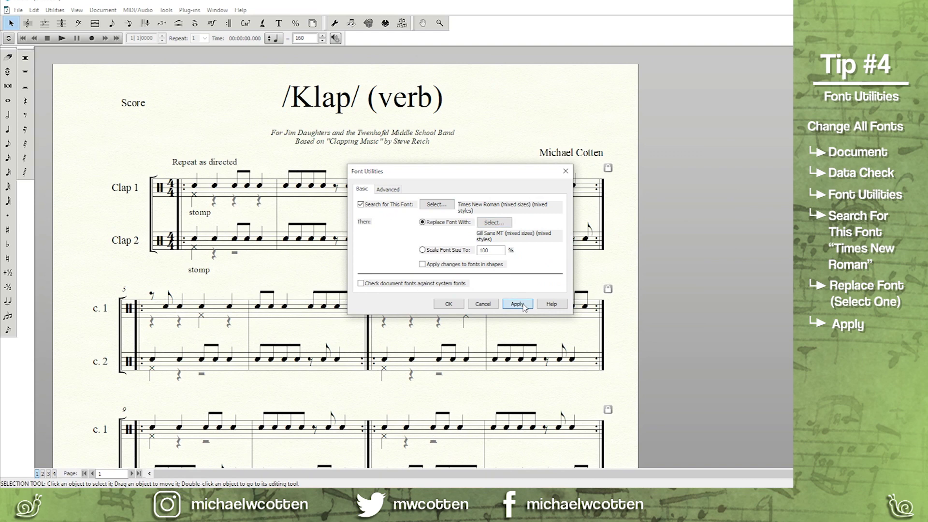
click(448, 303)
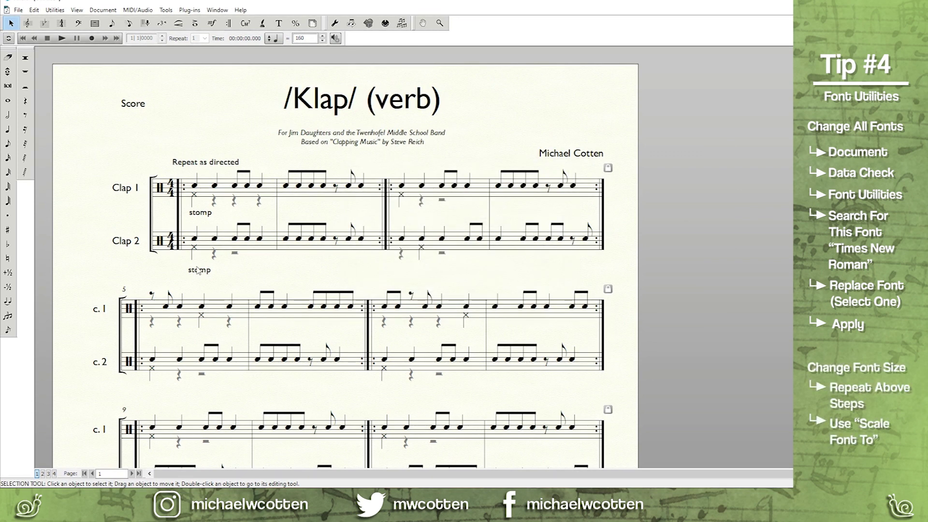
In Font Utilities, scale all Gill Sans MT text to 120 percent and apply.
click(103, 9)
mouse_move(116, 81)
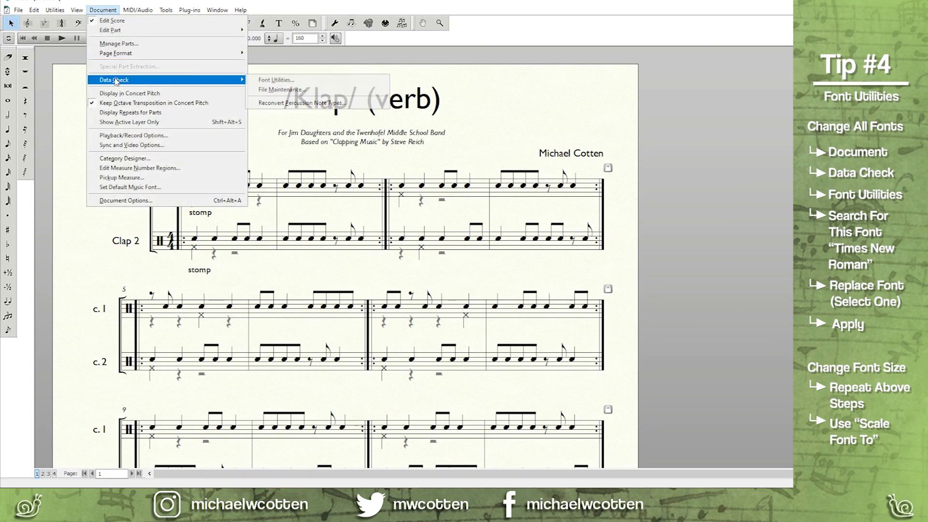
click(259, 81)
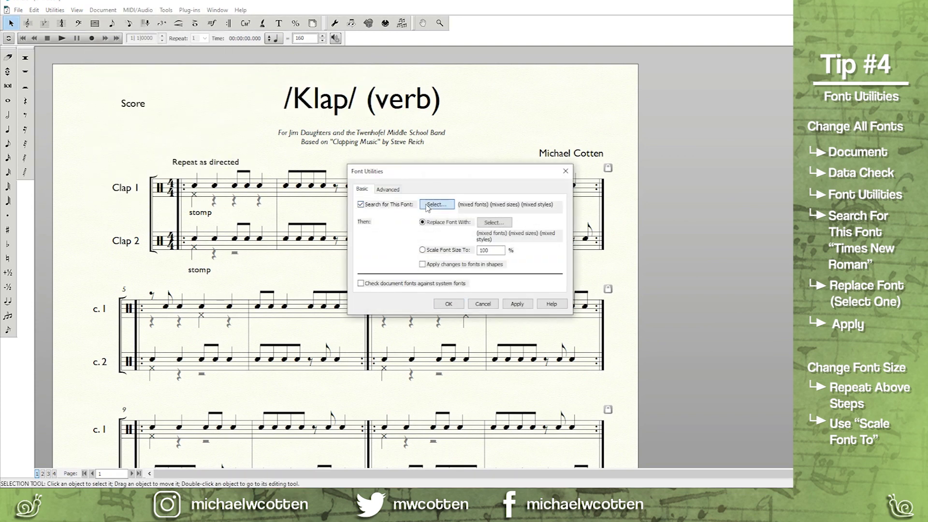
click(427, 207)
text(gill)
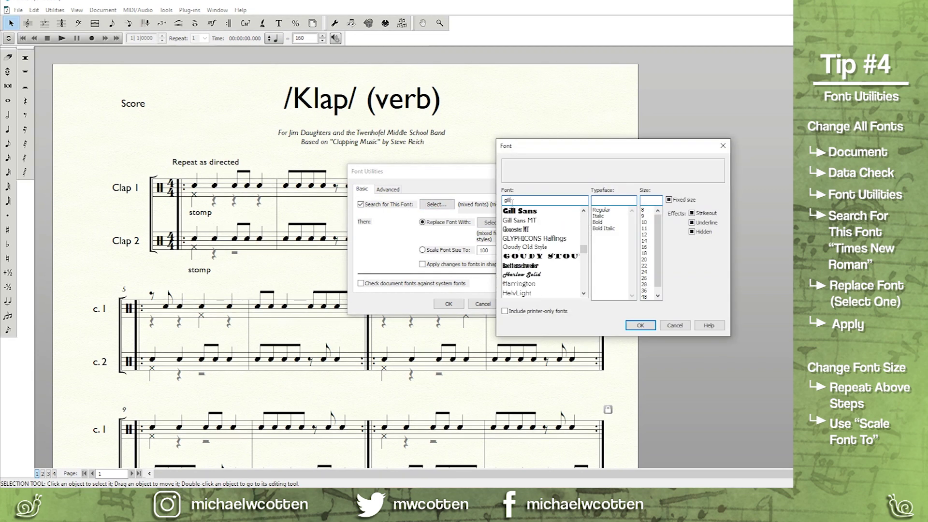
click(528, 221)
click(640, 326)
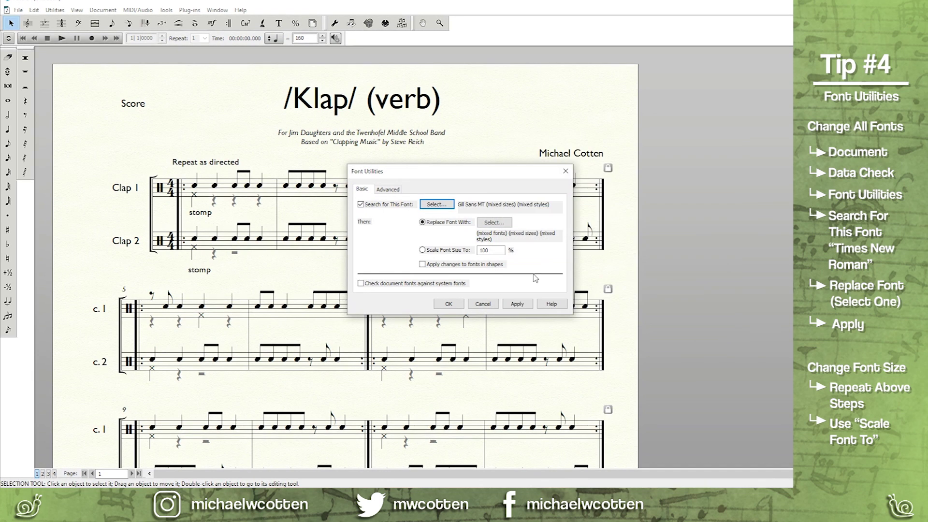
click(422, 250)
double_click(494, 251)
text(120)
click(516, 304)
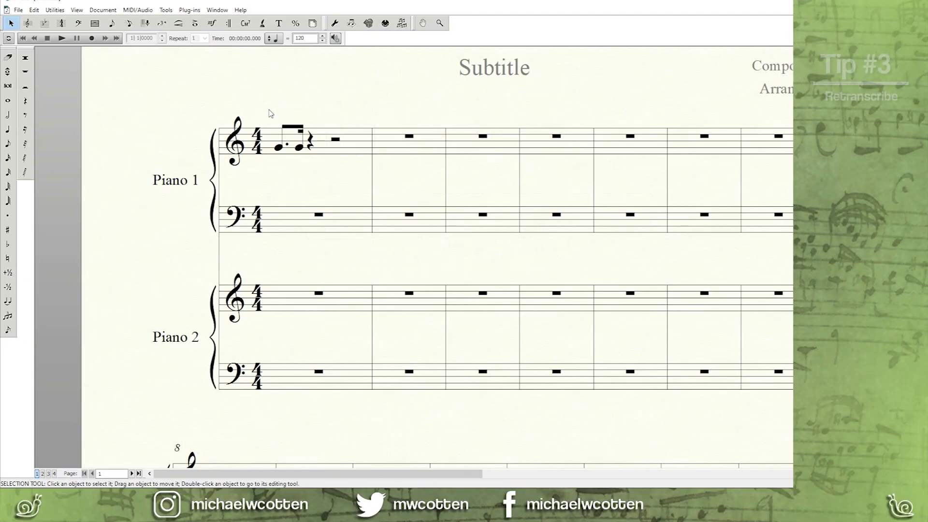
Fill Piano 1 measure 1 with four copies of the beamed figure and copy it to Piano 2.
drag(285, 134, 374, 144)
drag(311, 148, 426, 141)
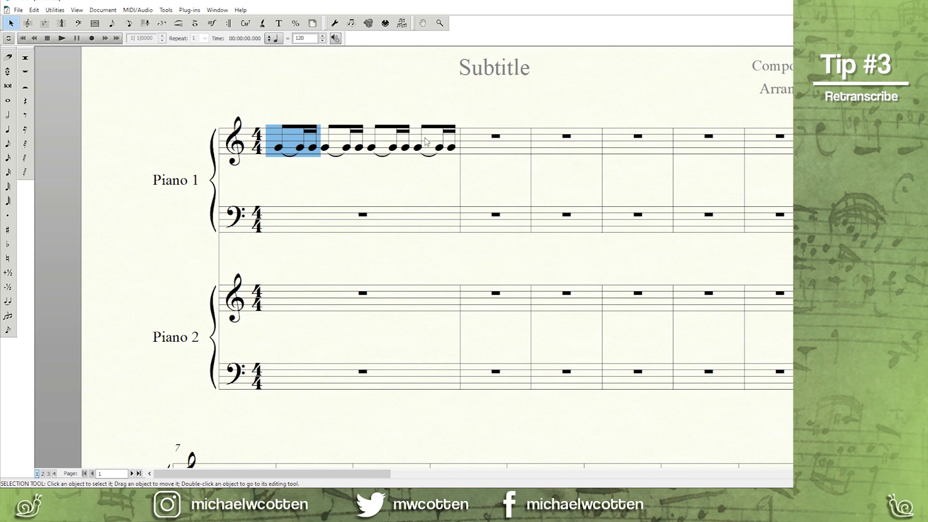
shift+click(426, 141)
ctrl+shift+click(340, 306)
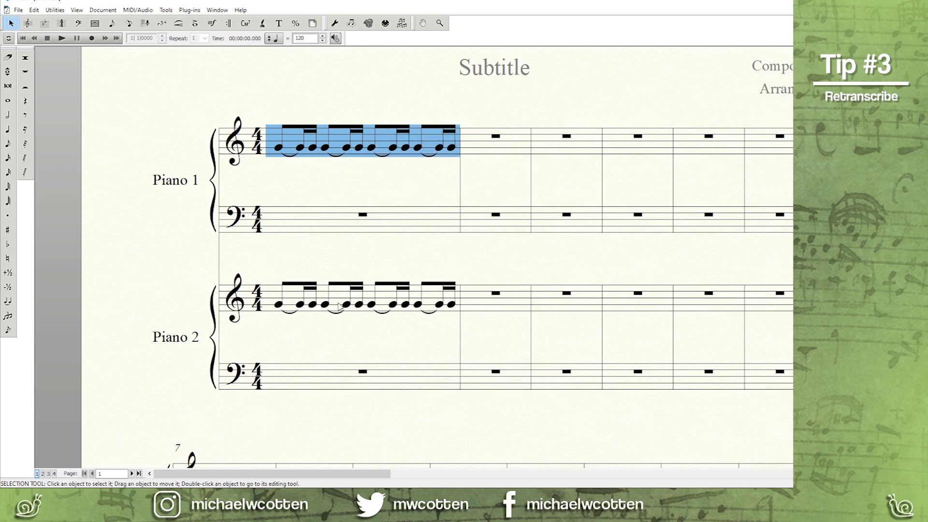
Retranscribe measure 1 across all four staves into dotted-eighth-plus-sixteenth figures.
triple_click(364, 144)
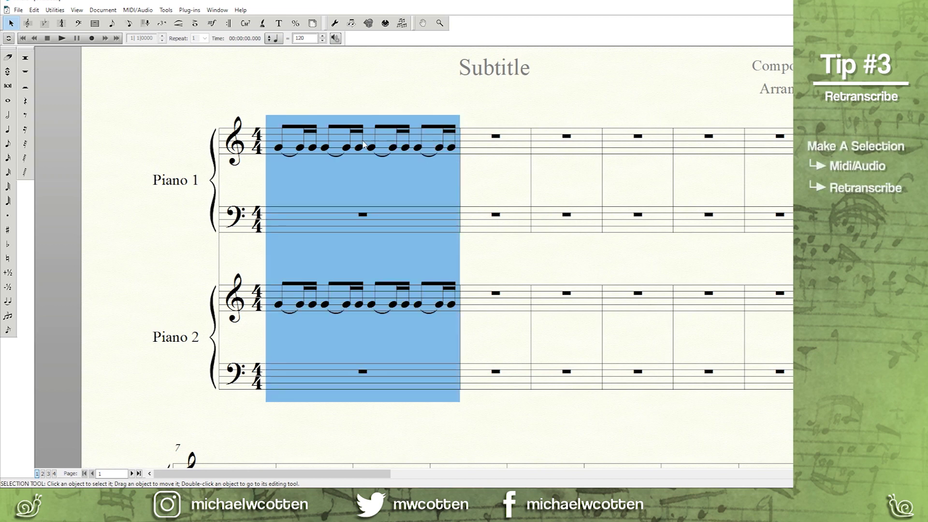
click(143, 12)
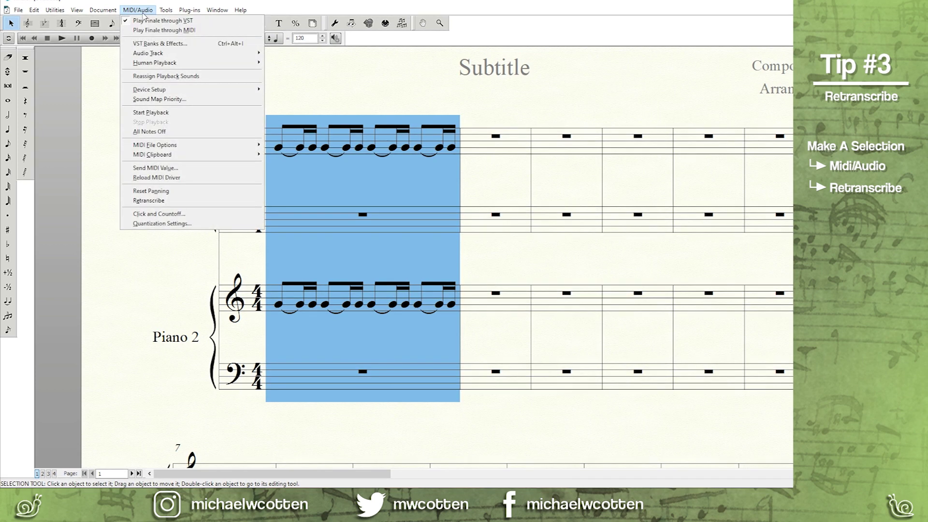
click(150, 201)
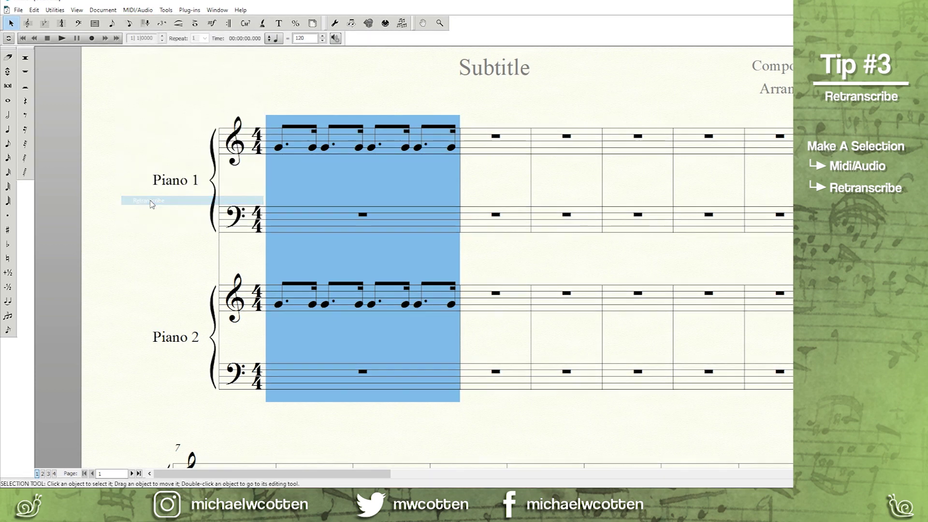
click(293, 179)
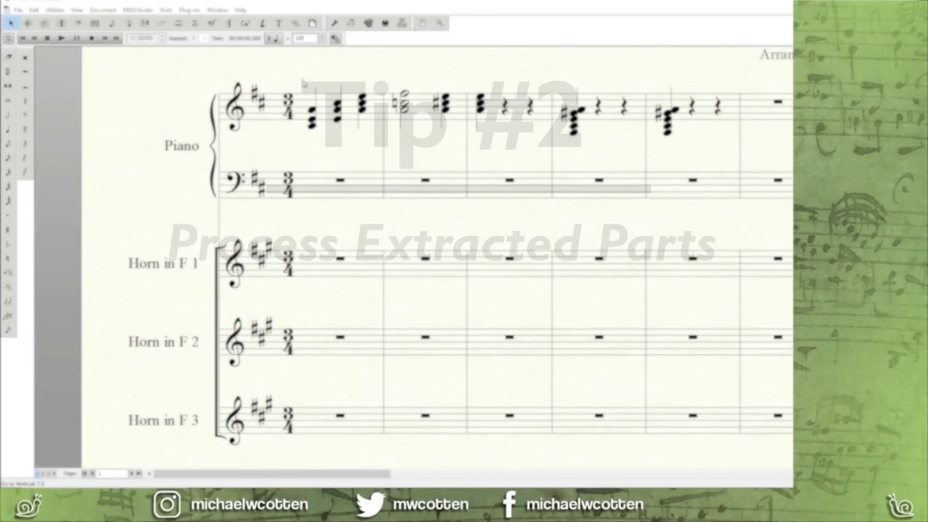
Copy the Piano chords of measures 1–3 into the Horn in F staves, then deselect.
drag(300, 76, 543, 127)
drag(304, 111, 304, 259)
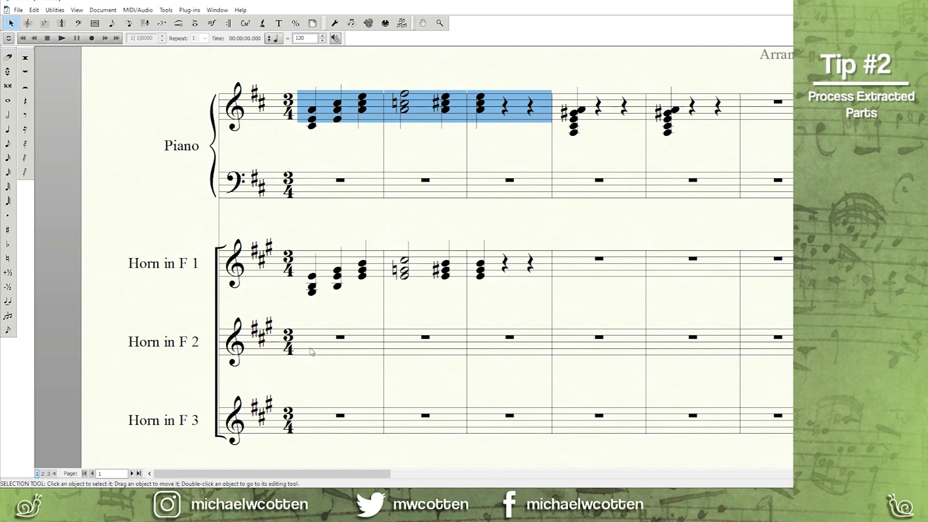
drag(311, 352, 312, 352)
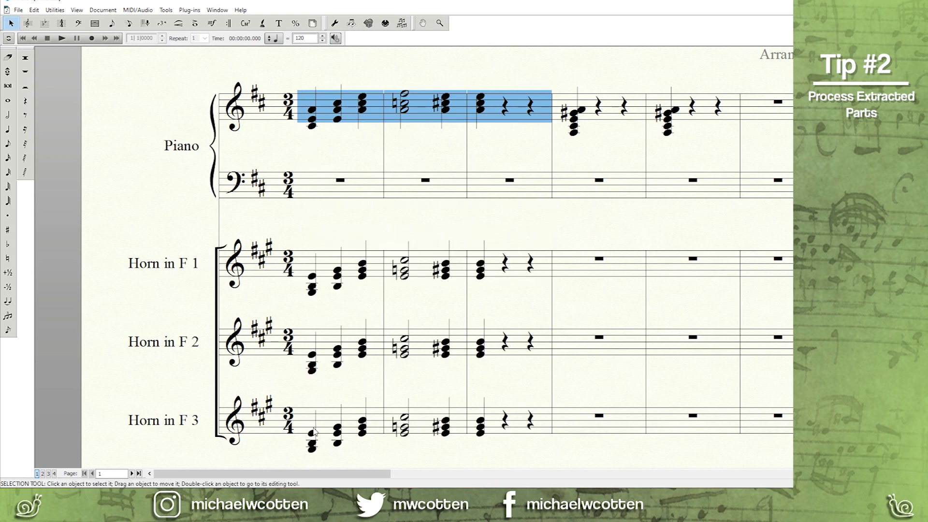
key(Escape)
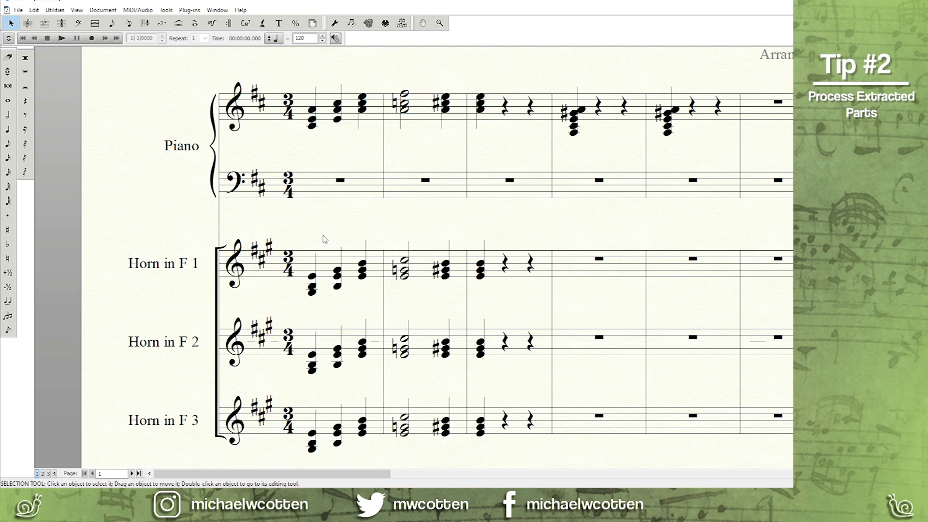
Thin Horn in F 1 measures 1–3 to top notes with Process Extracted Parts, voice line 1 from Top.
click(191, 10)
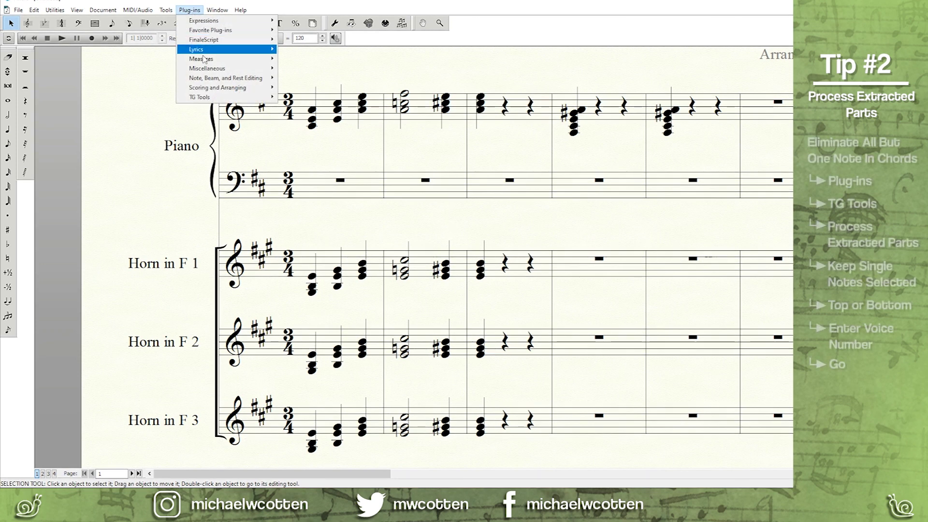
mouse_move(213, 98)
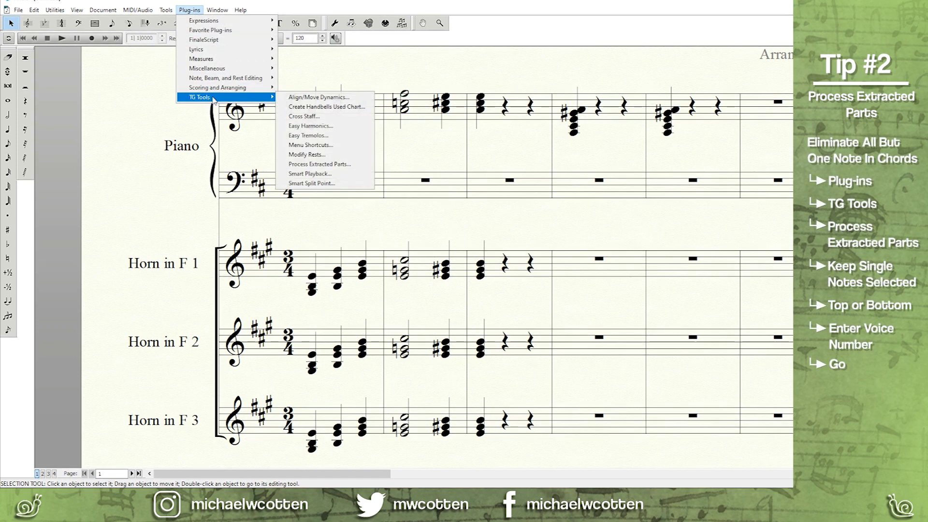
click(313, 164)
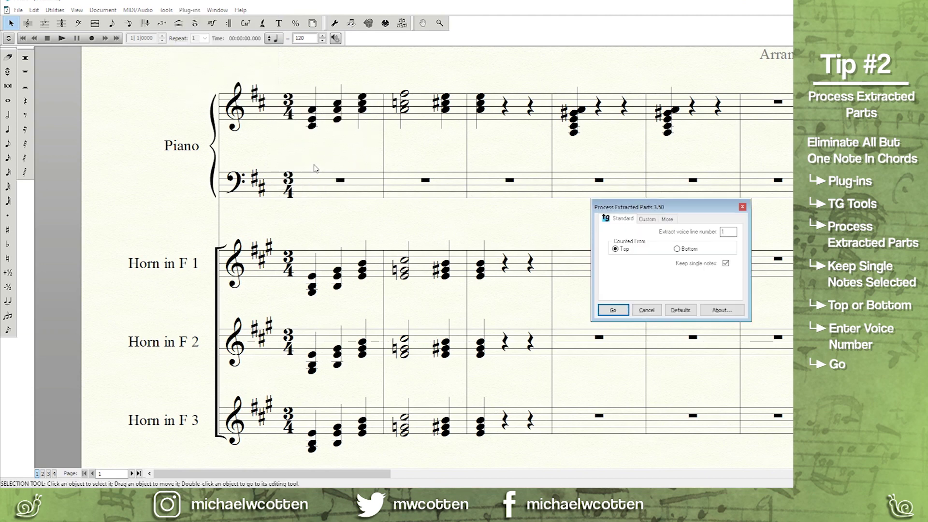
click(724, 265)
drag(298, 237, 551, 292)
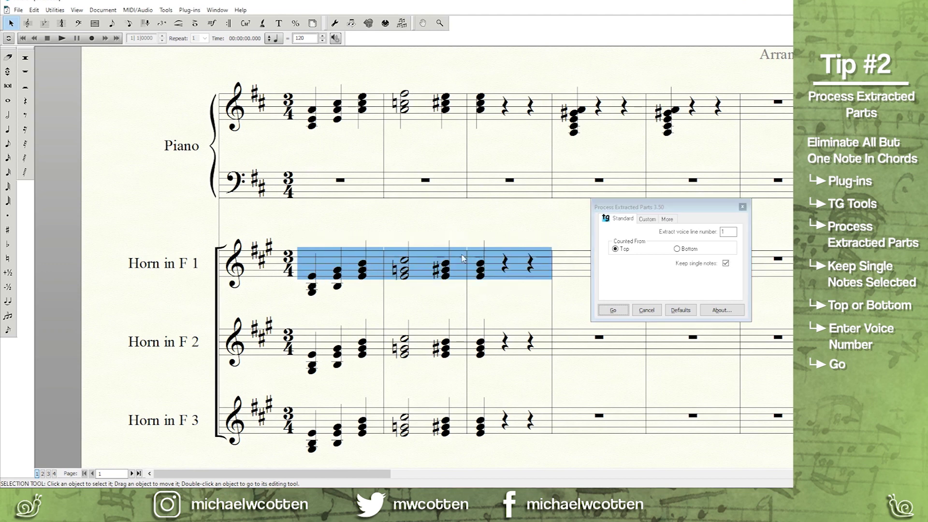
click(616, 250)
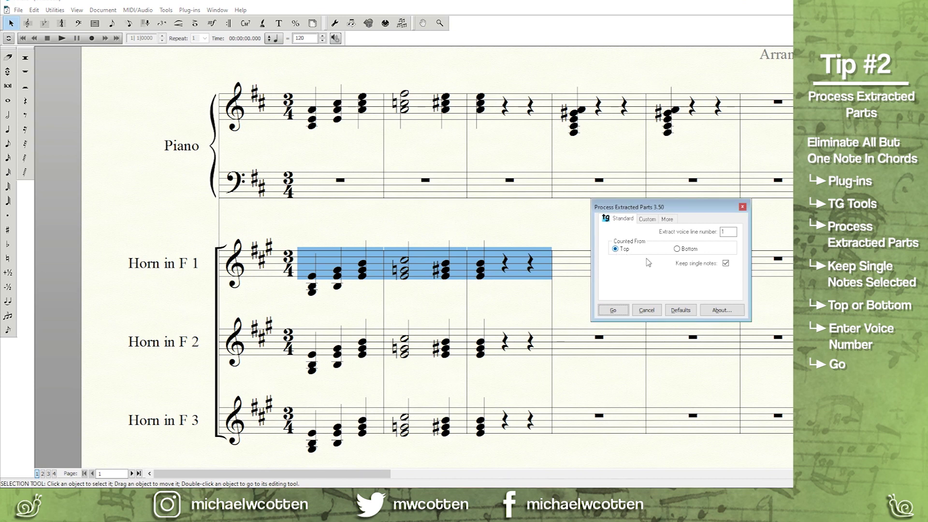
click(621, 313)
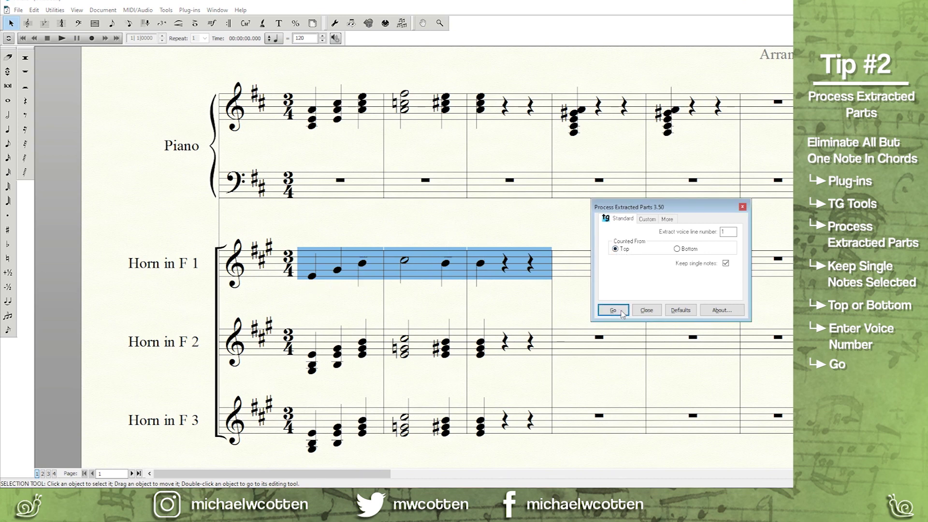
click(510, 316)
Reduce Horn in F 2 measures 1–3 to voice line 2 counted from the top.
drag(304, 318, 555, 369)
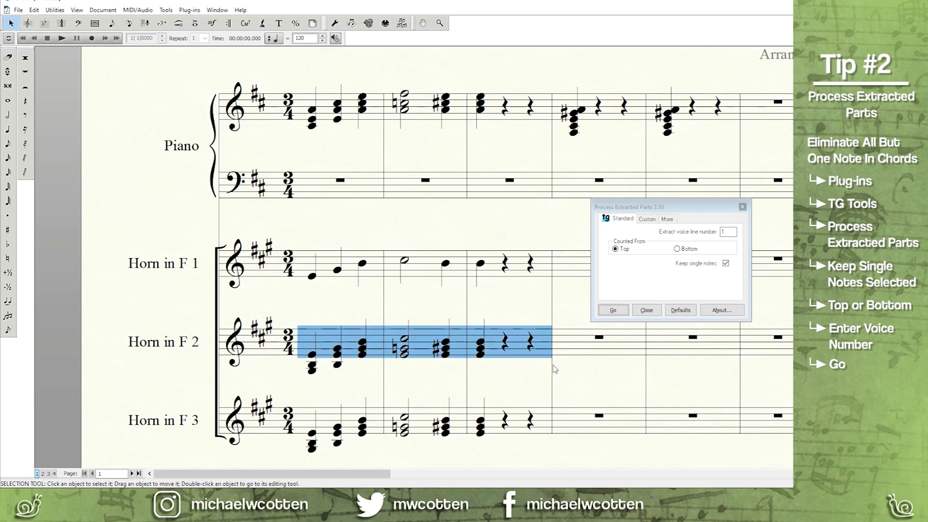
click(729, 231)
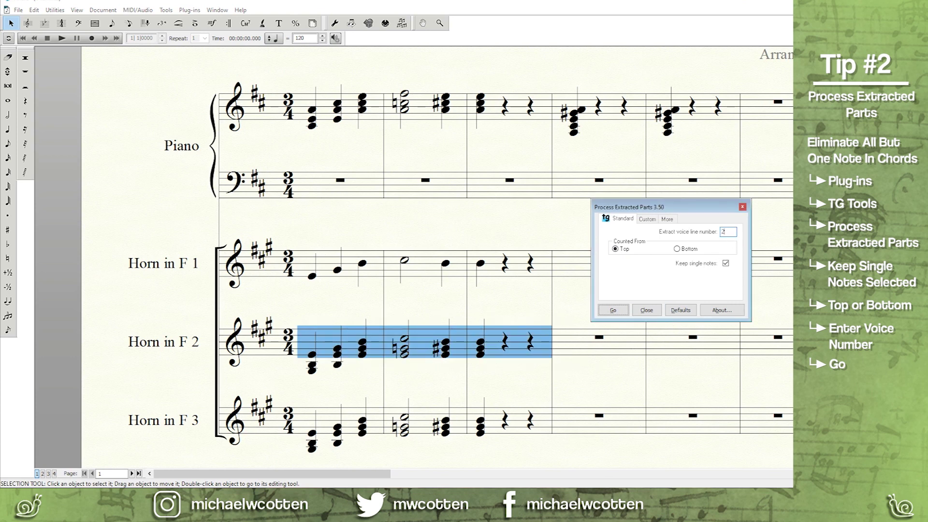
click(612, 310)
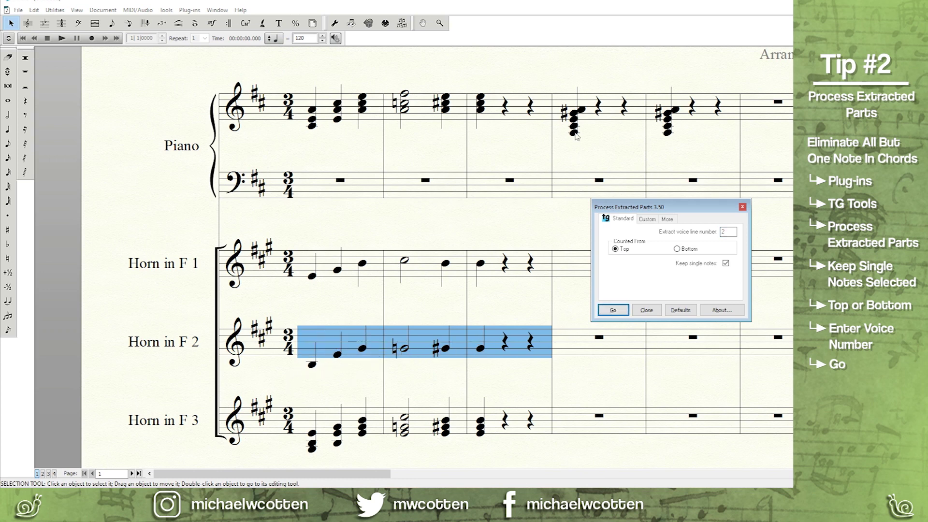
Reduce the piano chords in measures 4 and 5 to single notes, measure 5 using voice 2 from Bottom.
click(612, 112)
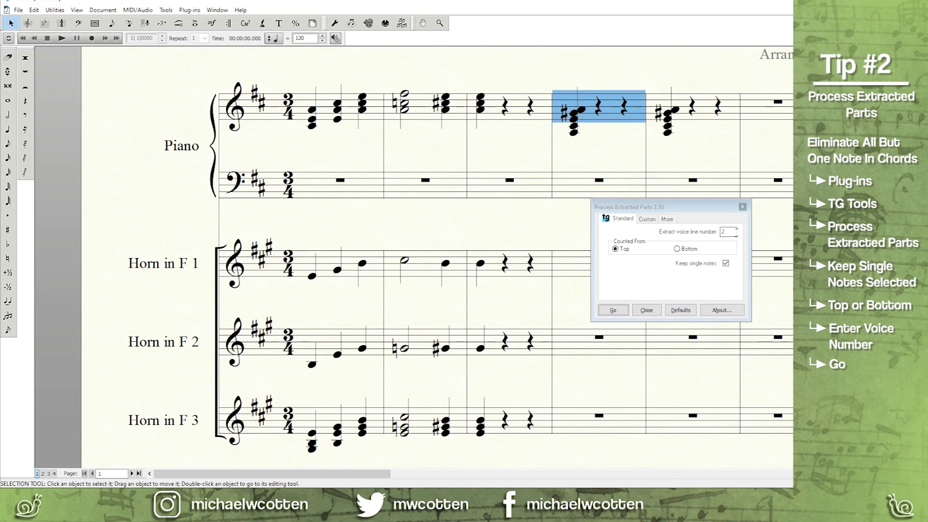
click(689, 239)
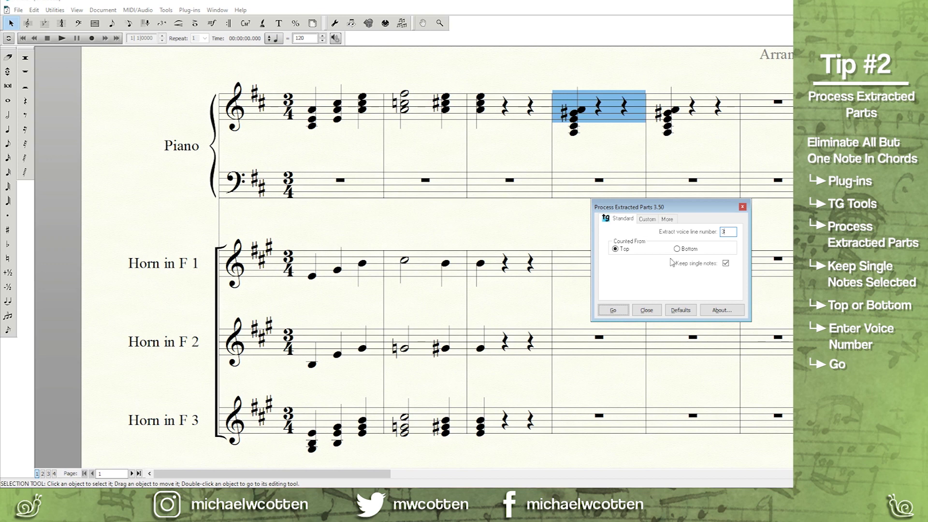
click(613, 309)
click(674, 130)
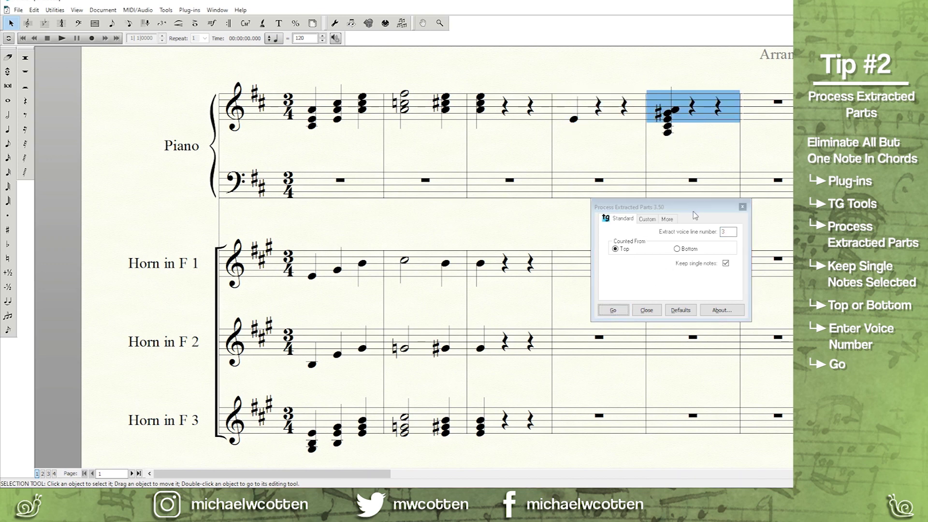
click(677, 248)
double_click(725, 232)
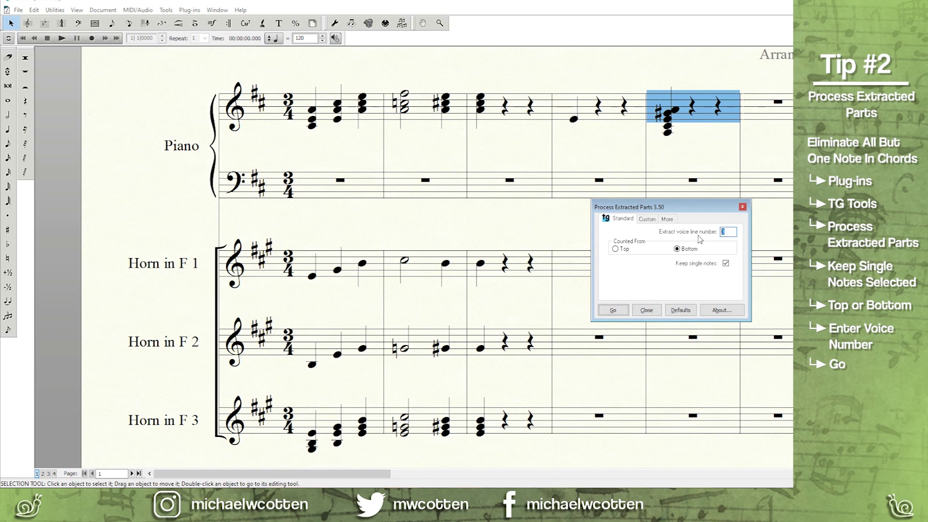
text(2)
click(613, 310)
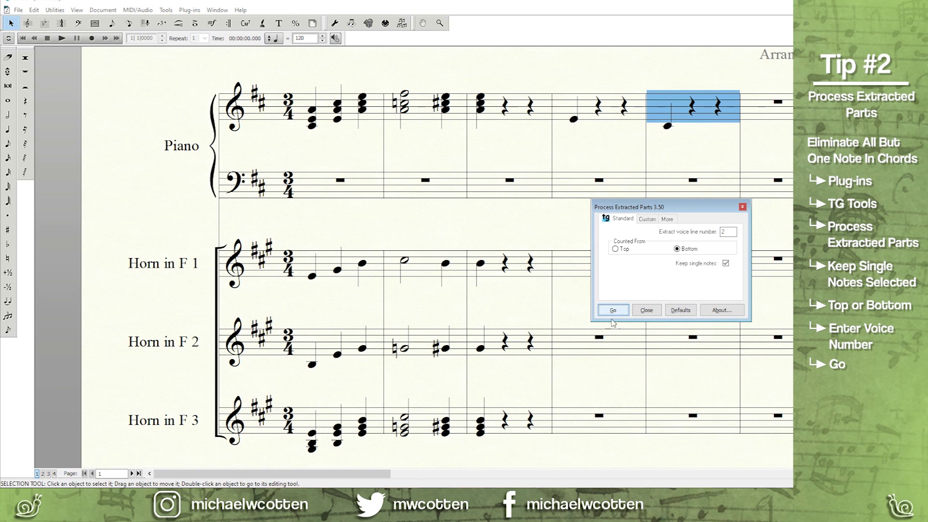
Reduce Horn in F 3 measures 1–3 to bottom notes with voice line 1 from Bottom.
drag(345, 423, 514, 422)
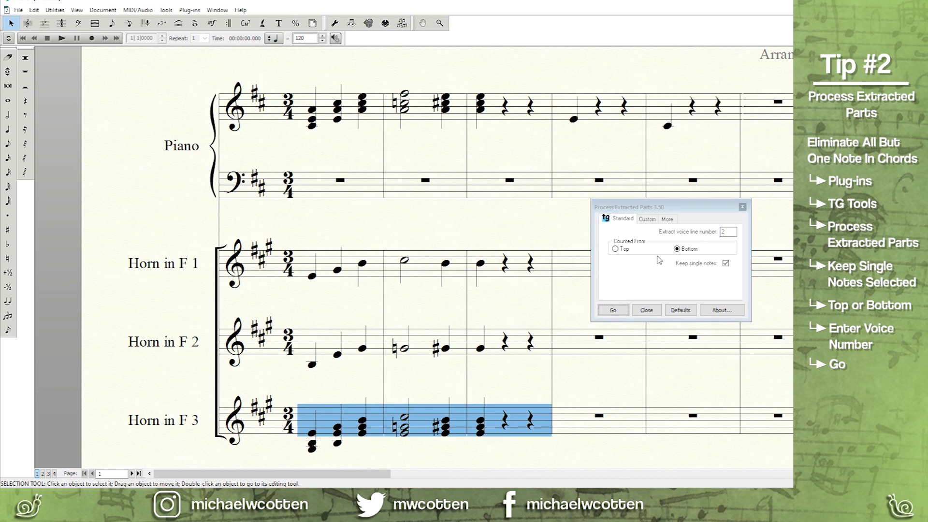
click(682, 234)
text(1)
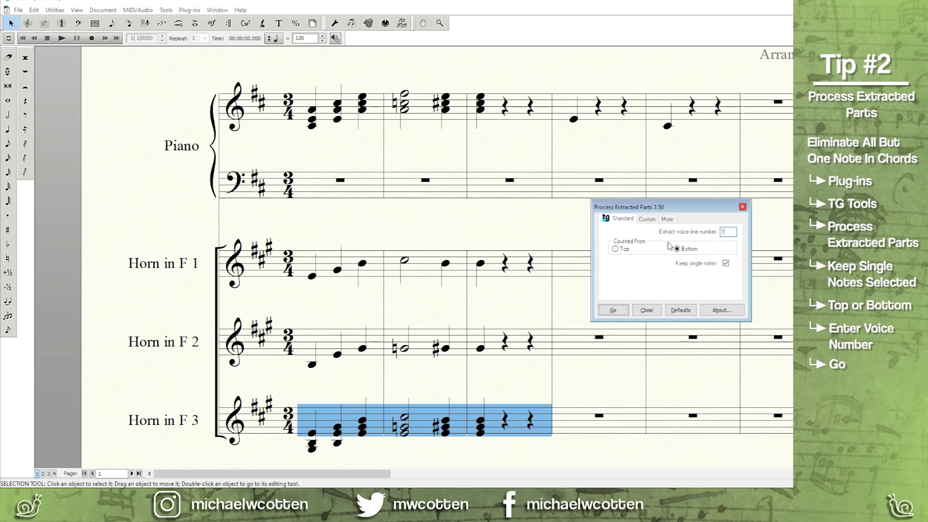
click(612, 310)
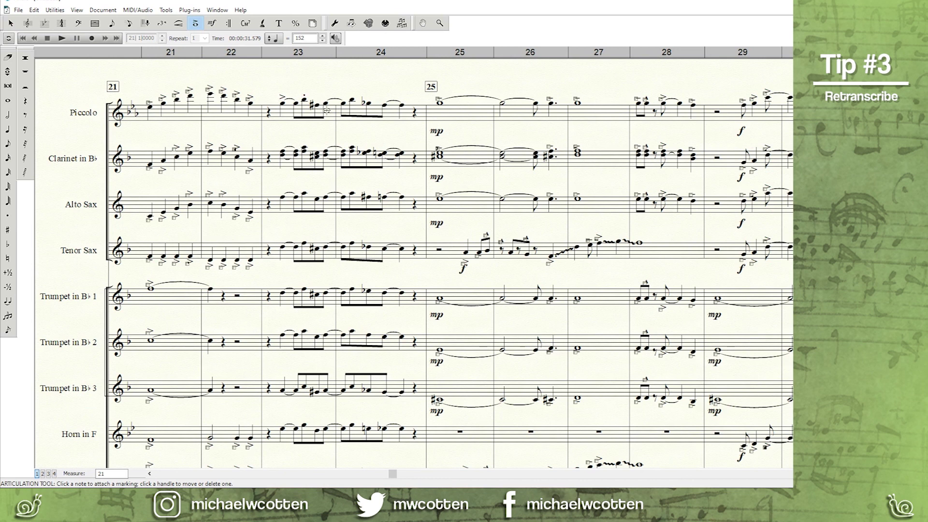
Add accents to three Piccolo notes and seven Clarinet notes in measures 23–24.
click(326, 102)
click(352, 100)
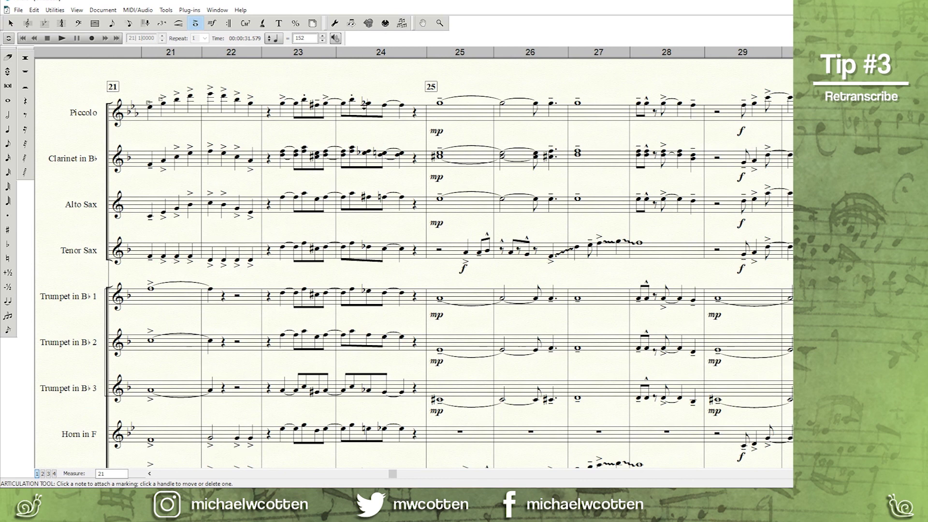
click(381, 108)
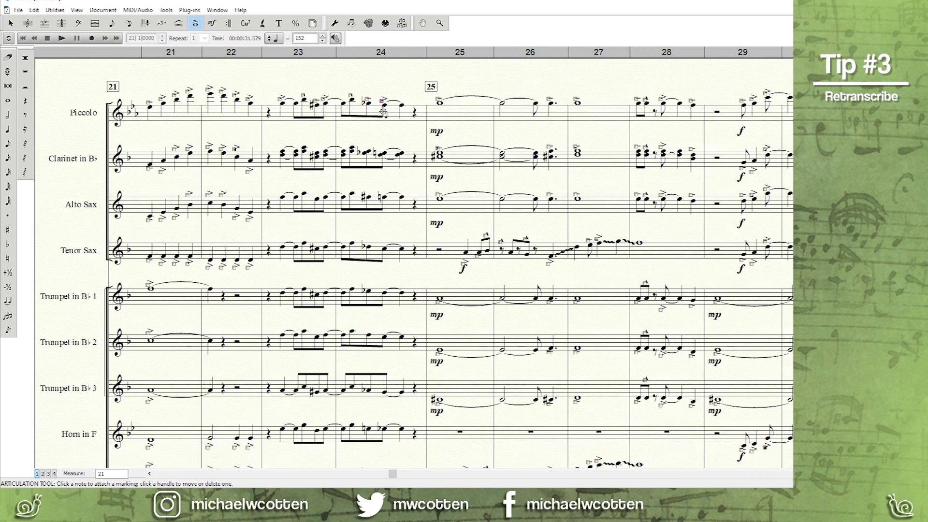
click(282, 152)
click(303, 150)
click(315, 153)
click(326, 155)
click(344, 154)
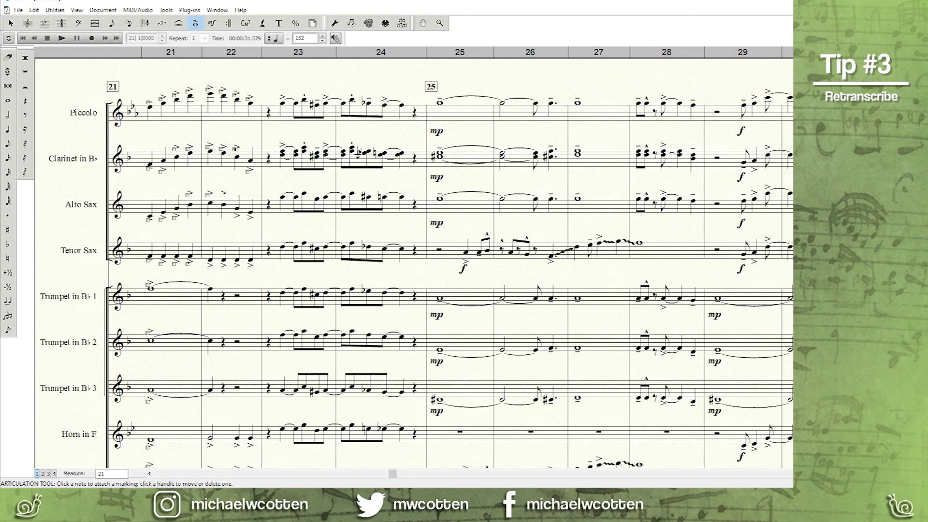
click(368, 155)
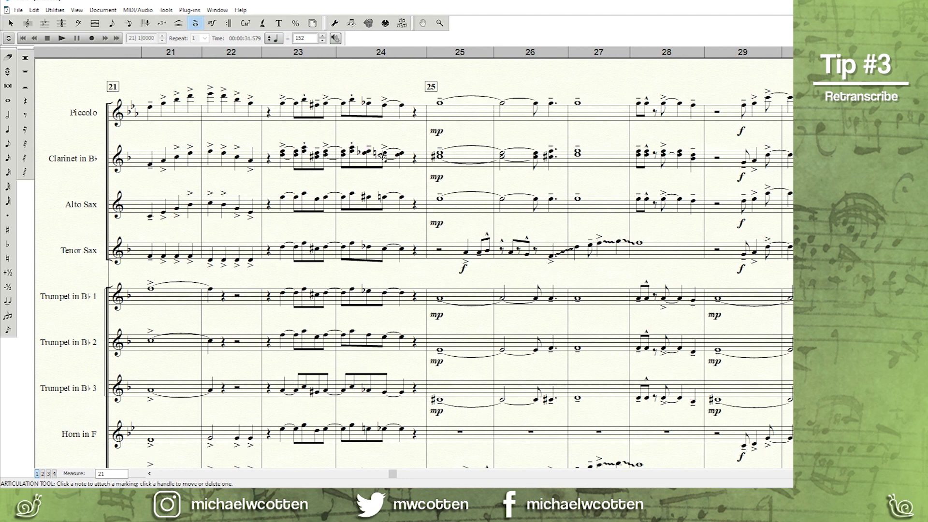
click(383, 157)
click(11, 23)
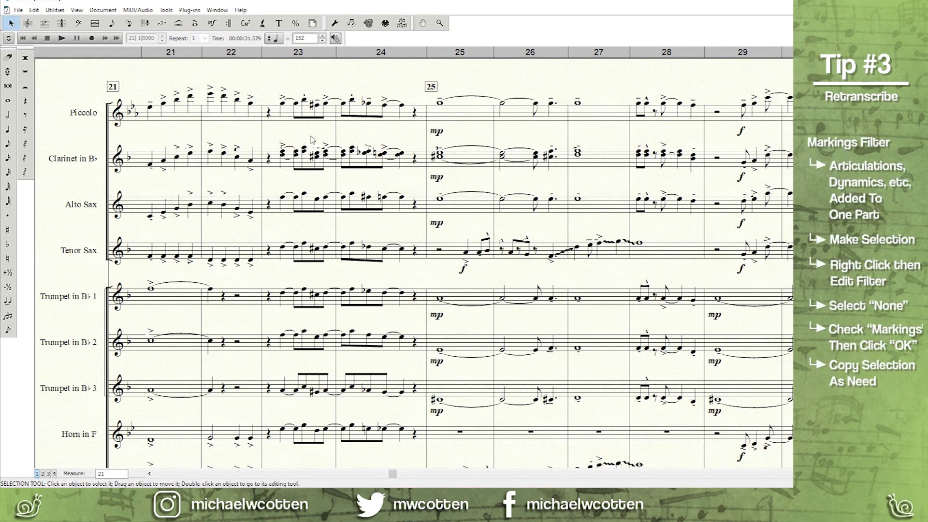
Select Piccolo measures 23–24 and set the Edit Filter to None plus Markings only.
drag(261, 92, 369, 127)
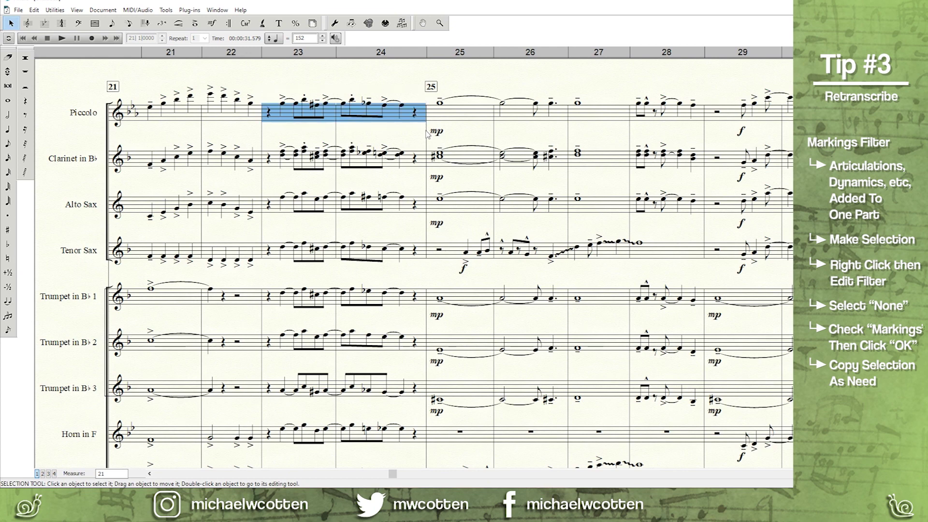
right_click(352, 120)
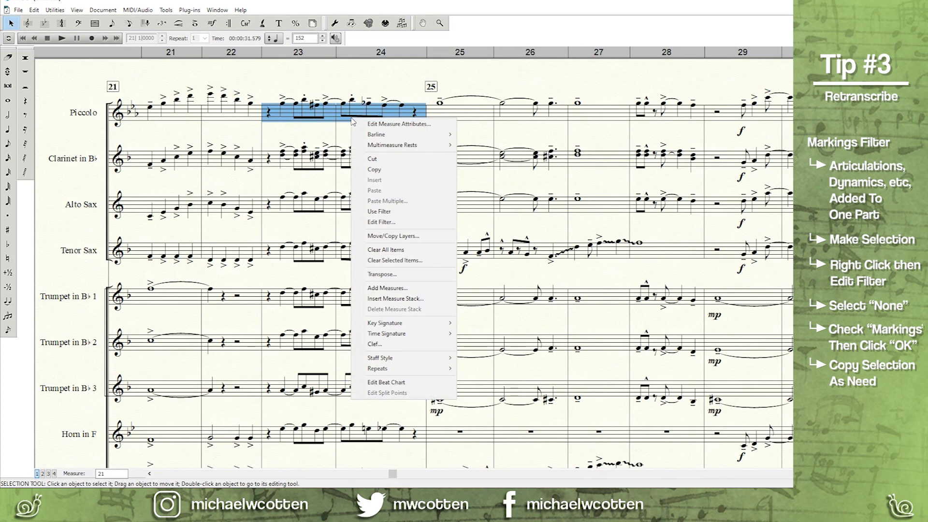
click(381, 222)
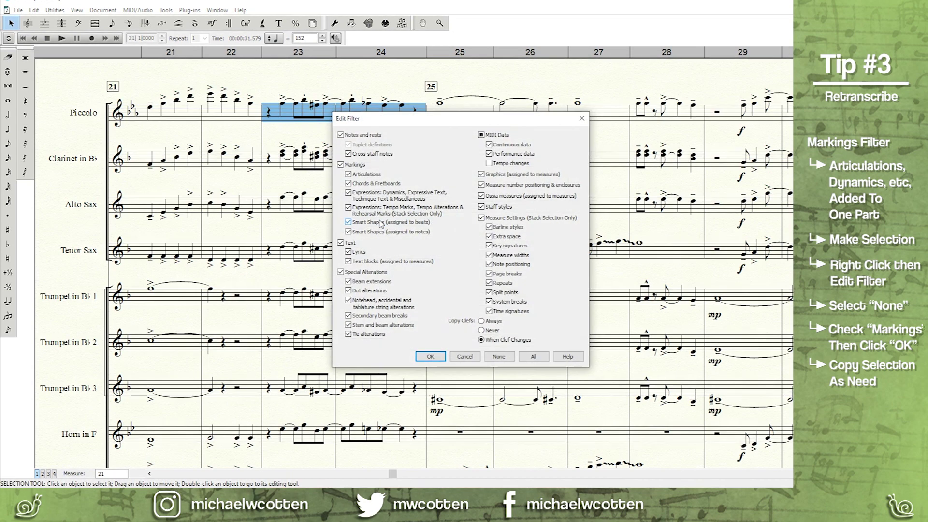
click(499, 357)
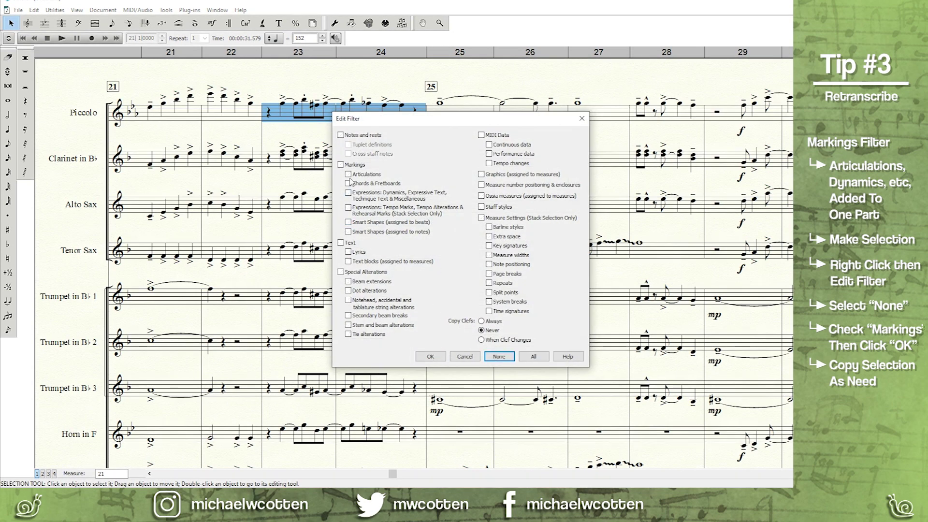
click(341, 164)
click(430, 357)
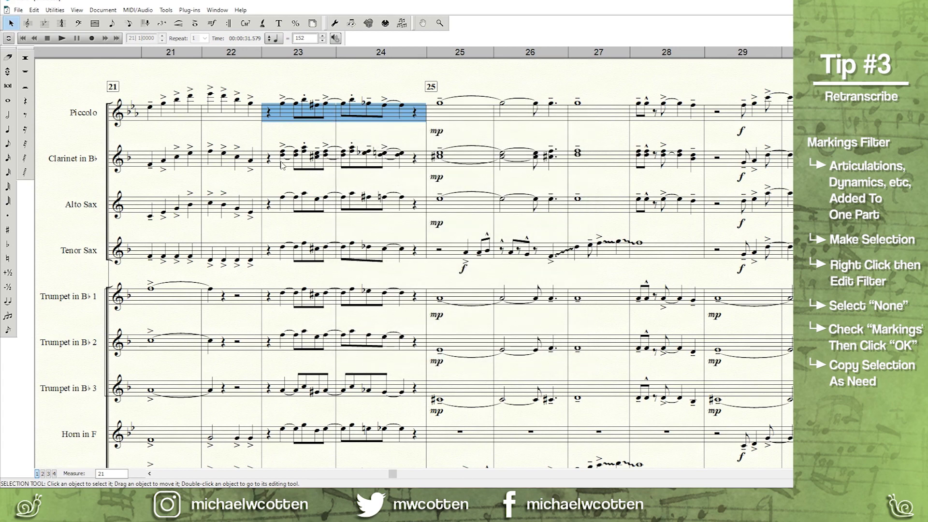
Paste the Piccolo accents into measures 23–24 of Alto Sax, Tenor Sax, Trumpets 1–3, Horn, Trombones 1–2 and Baritone.
ctrl+click(291, 201)
ctrl+click(295, 246)
ctrl+click(300, 291)
ctrl+click(299, 347)
ctrl+click(296, 390)
ctrl+click(290, 437)
scroll(292, 394, down, 1)
scroll(290, 390, down, 6)
ctrl+click(290, 386)
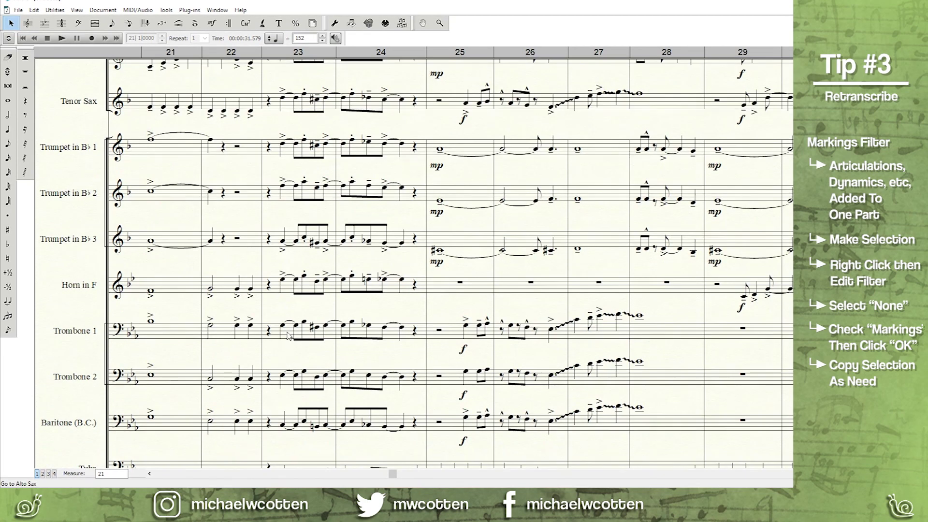
ctrl+click(289, 375)
ctrl+click(286, 424)
scroll(294, 367, up, 6)
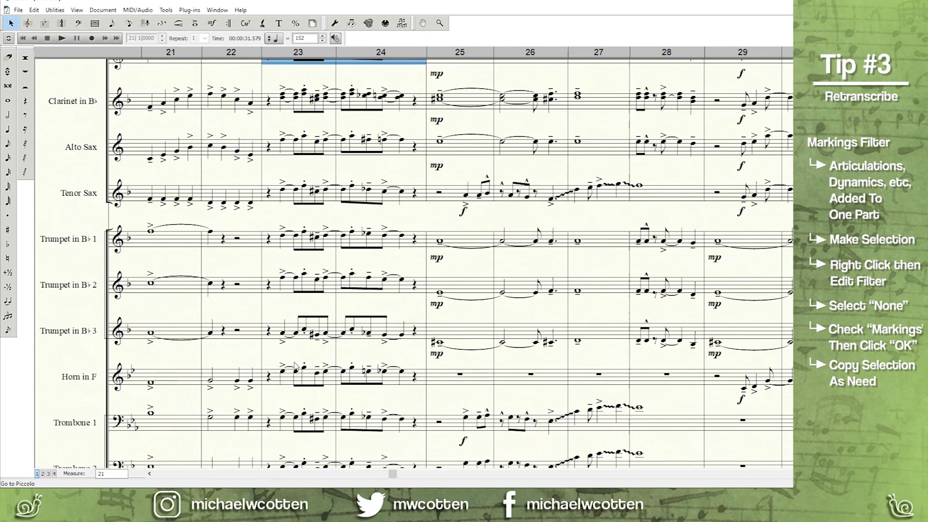
scroll(300, 147, up, 1)
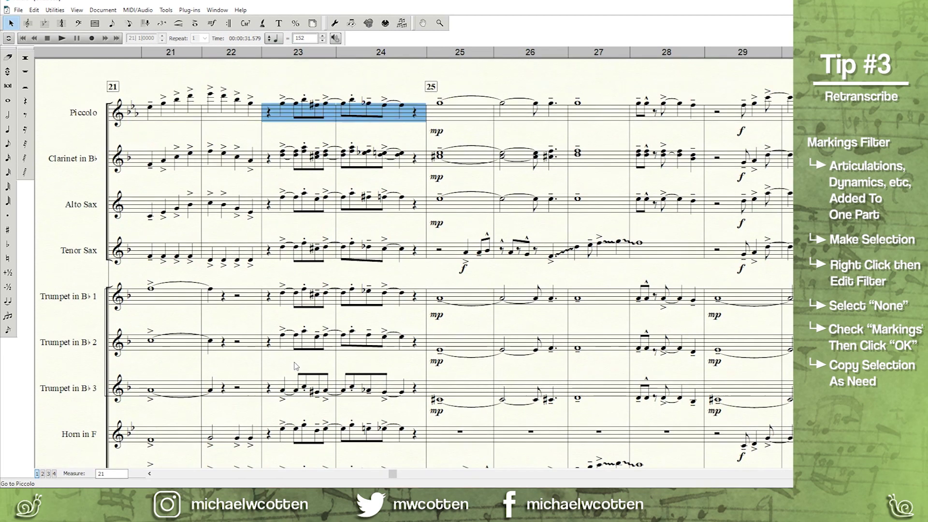
Uncheck Use Filter in the measure context menu and reopen it to confirm it's off.
right_click(280, 114)
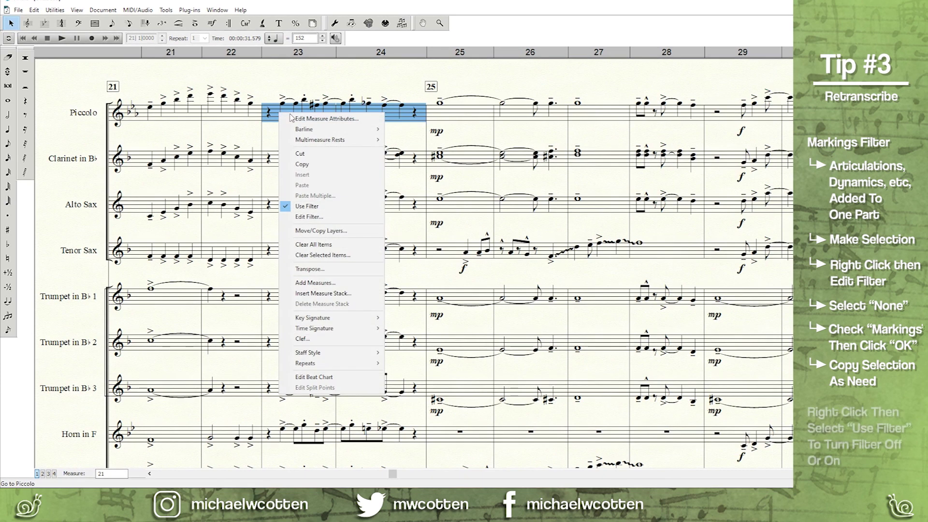
click(307, 207)
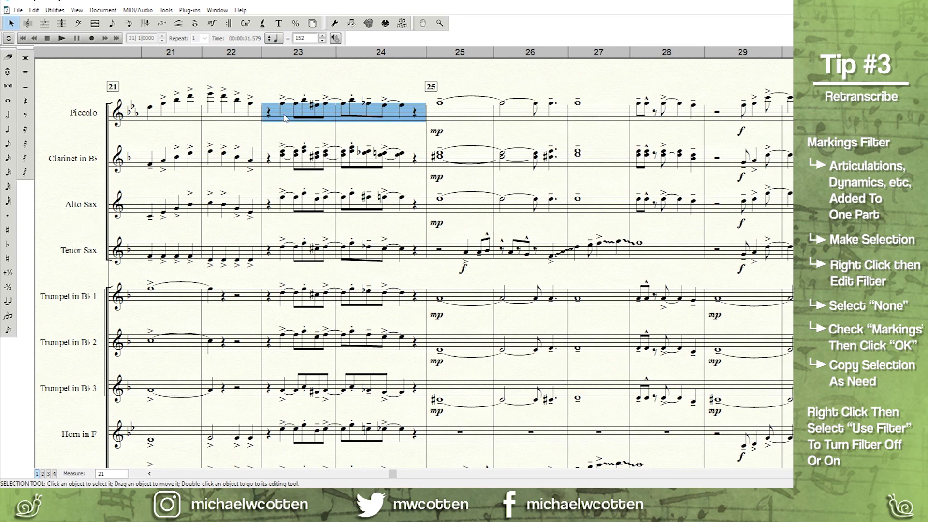
right_click(285, 119)
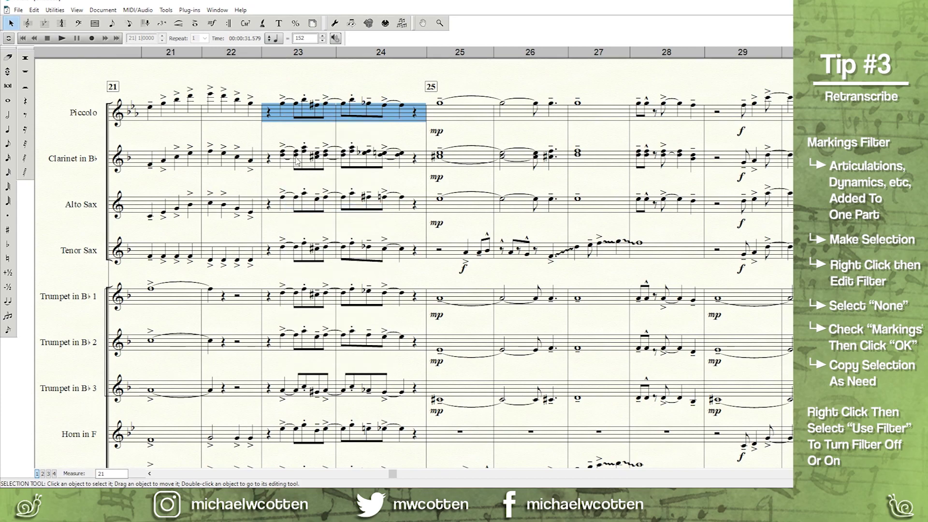